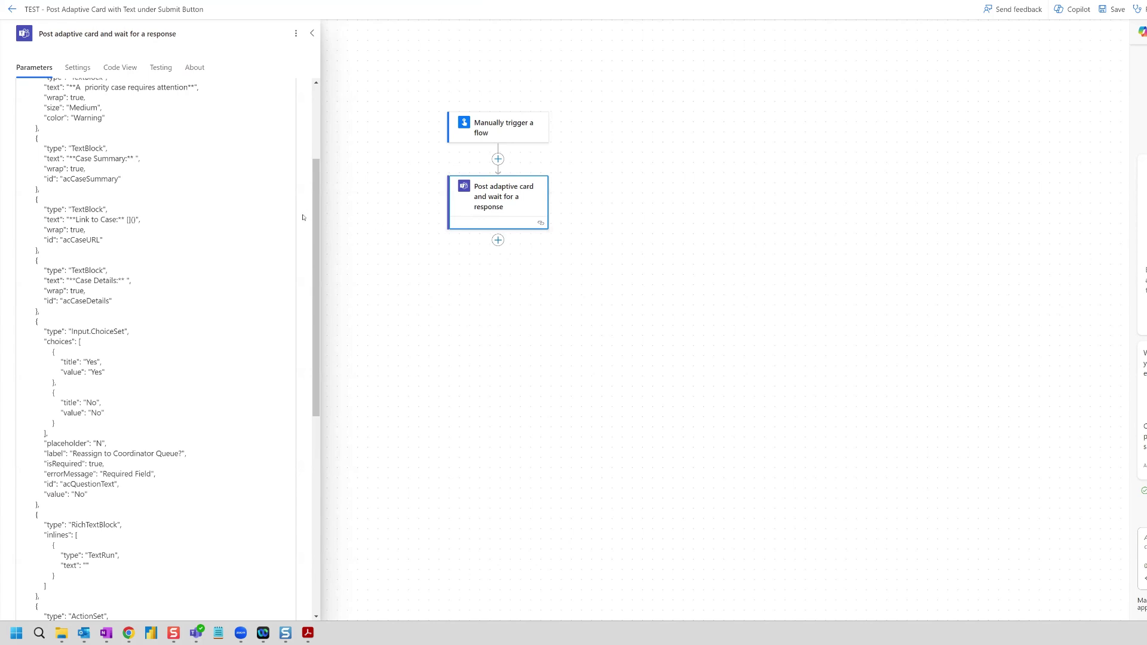
# Scroll through the Post adaptive card JSON to review the card message
pyautogui.scroll(3, 243, 225)
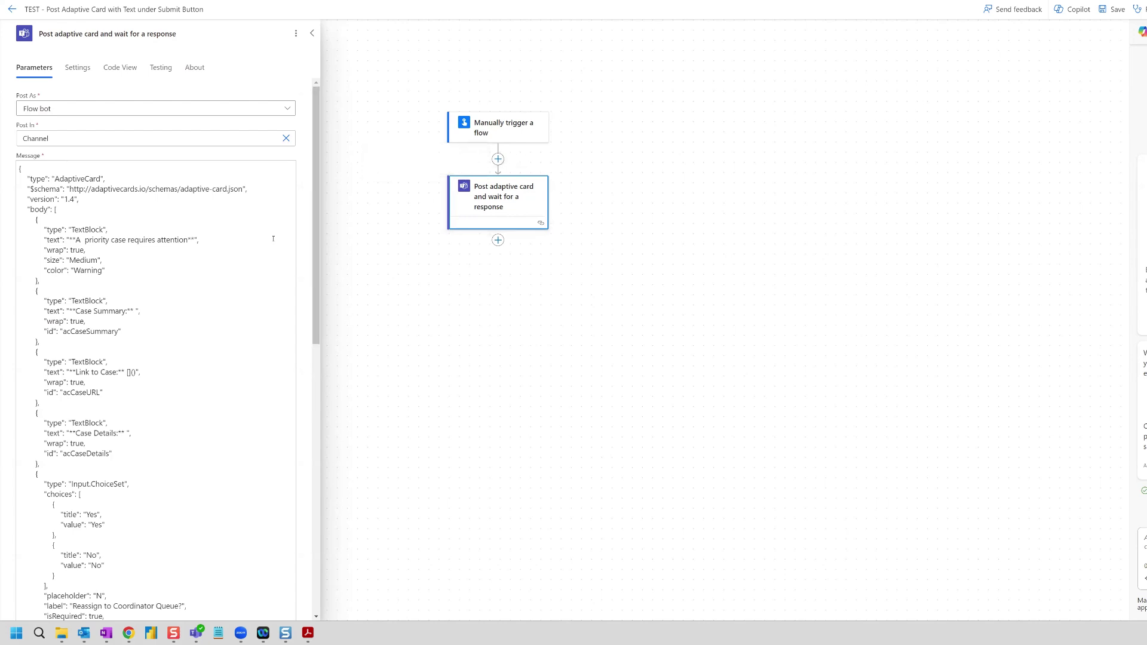
pyautogui.scroll(-7, 273, 239)
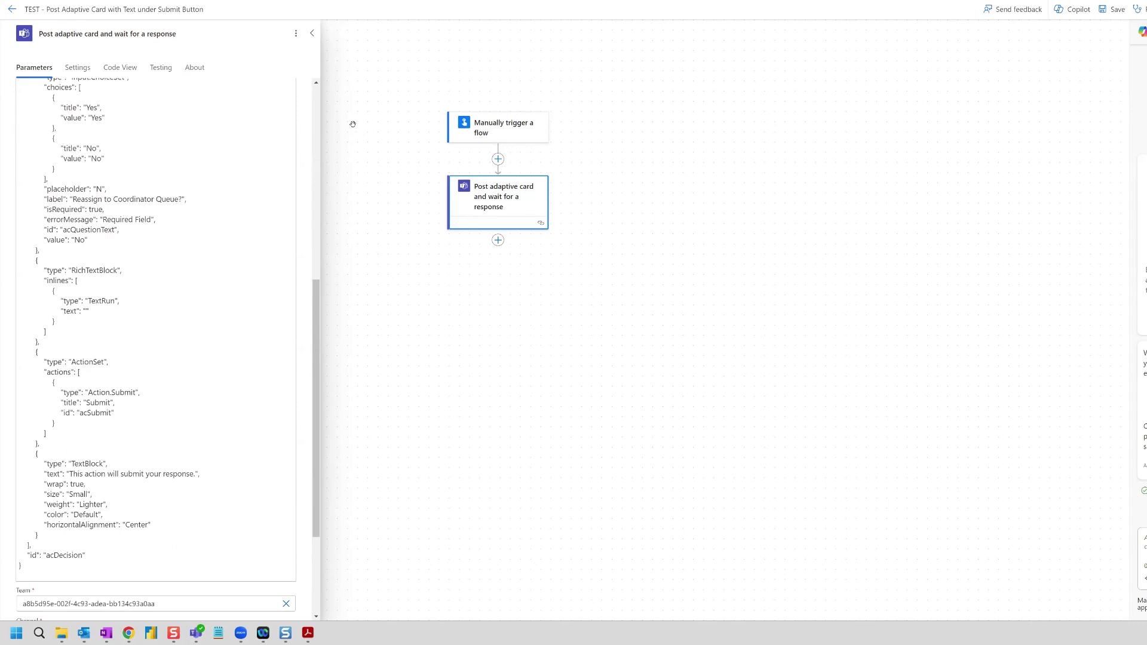
# Insert a Salesforce Get record action after the trigger and rename it 'Get record - Case'
pyautogui.click(499, 160)
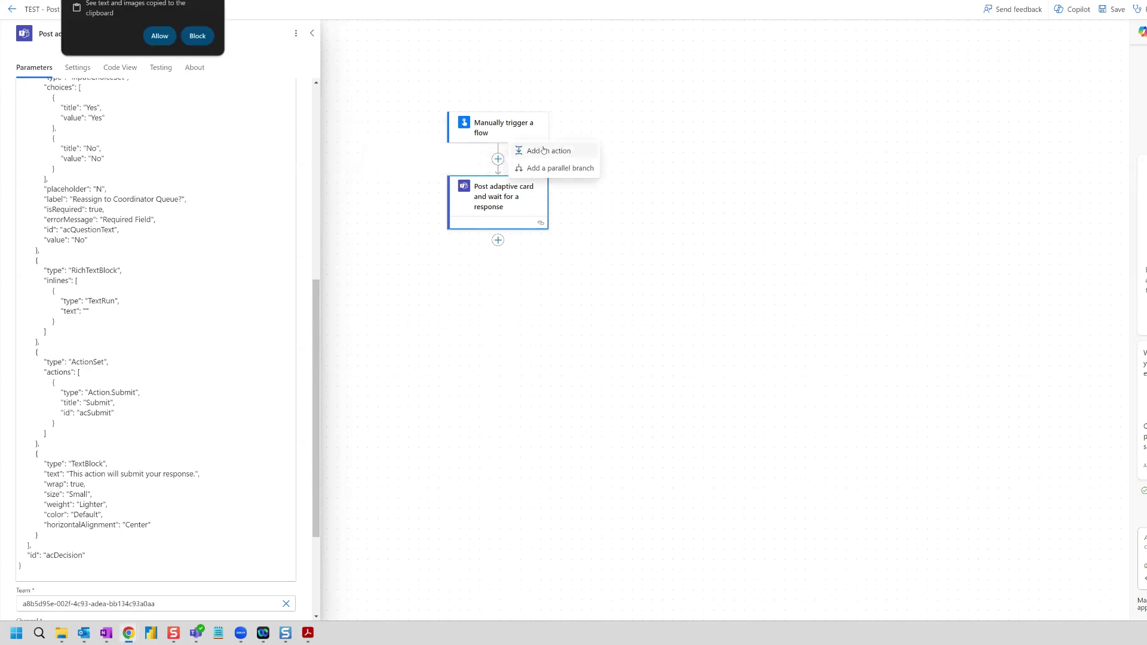
pyautogui.click(160, 36)
pyautogui.click(548, 151)
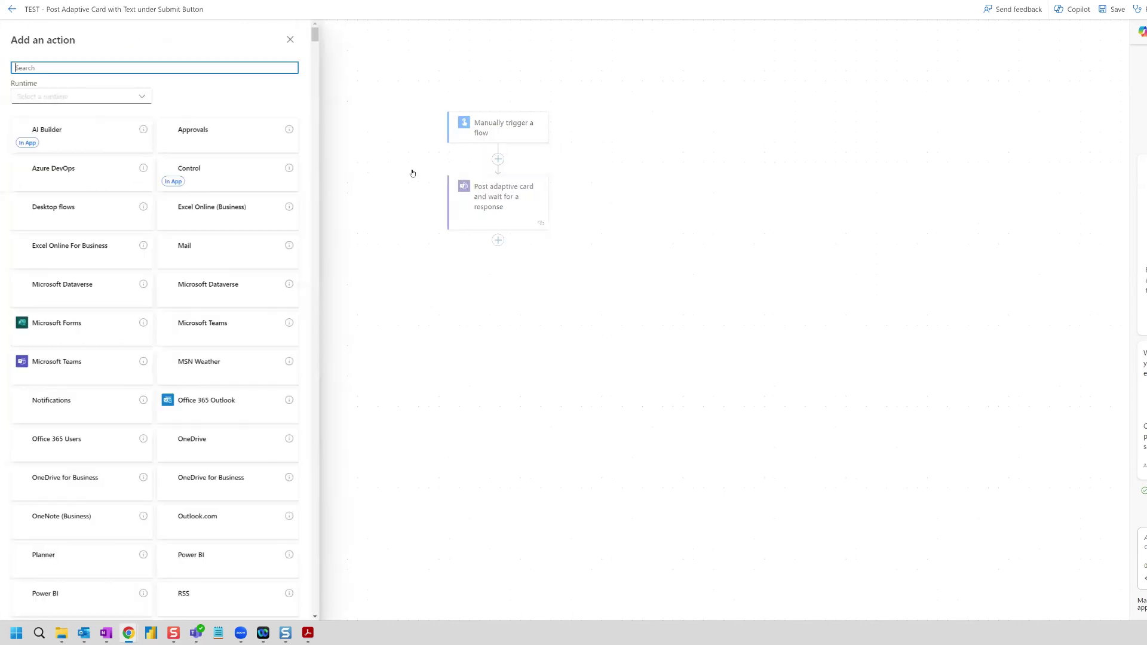
pyautogui.write('salesforce')
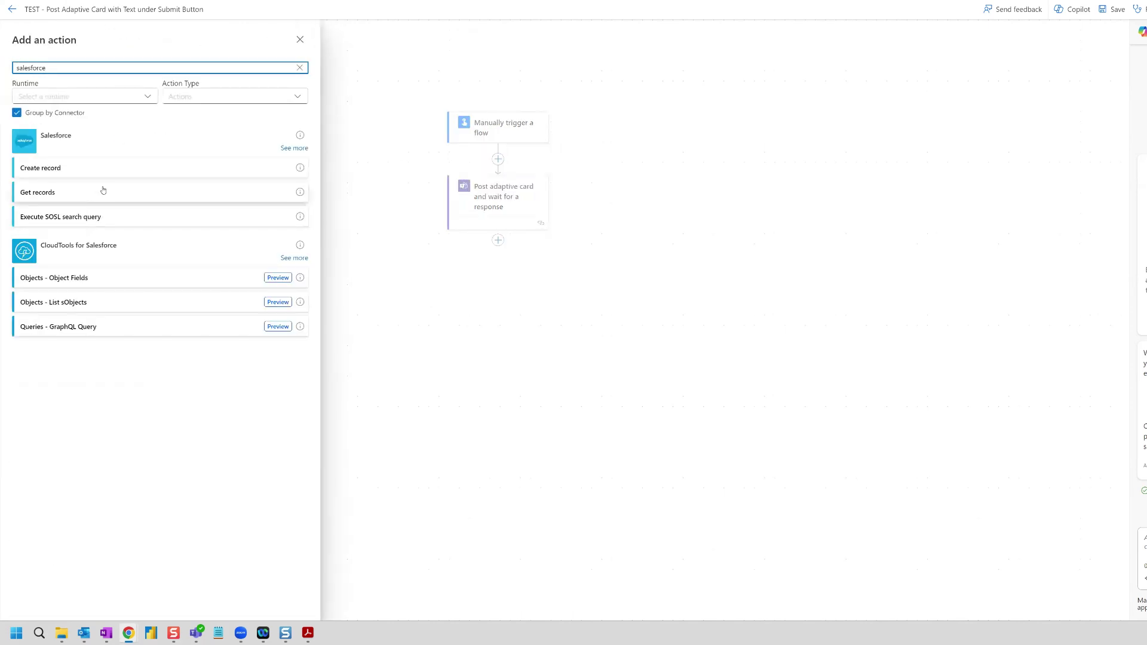
pyautogui.click(293, 148)
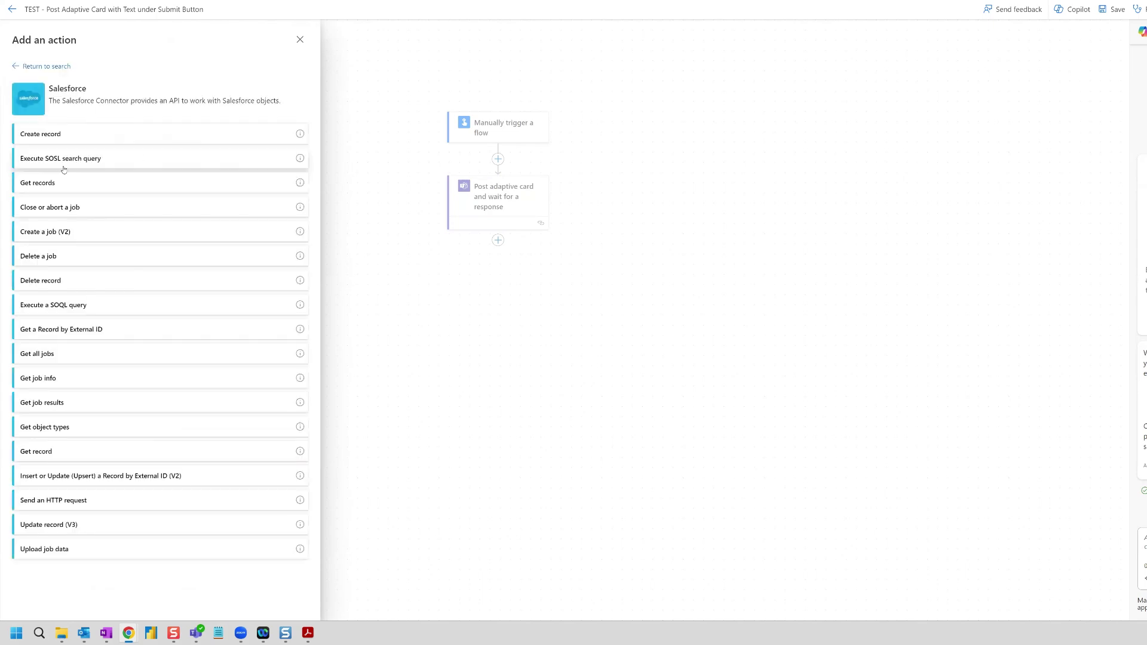
pyautogui.click(60, 451)
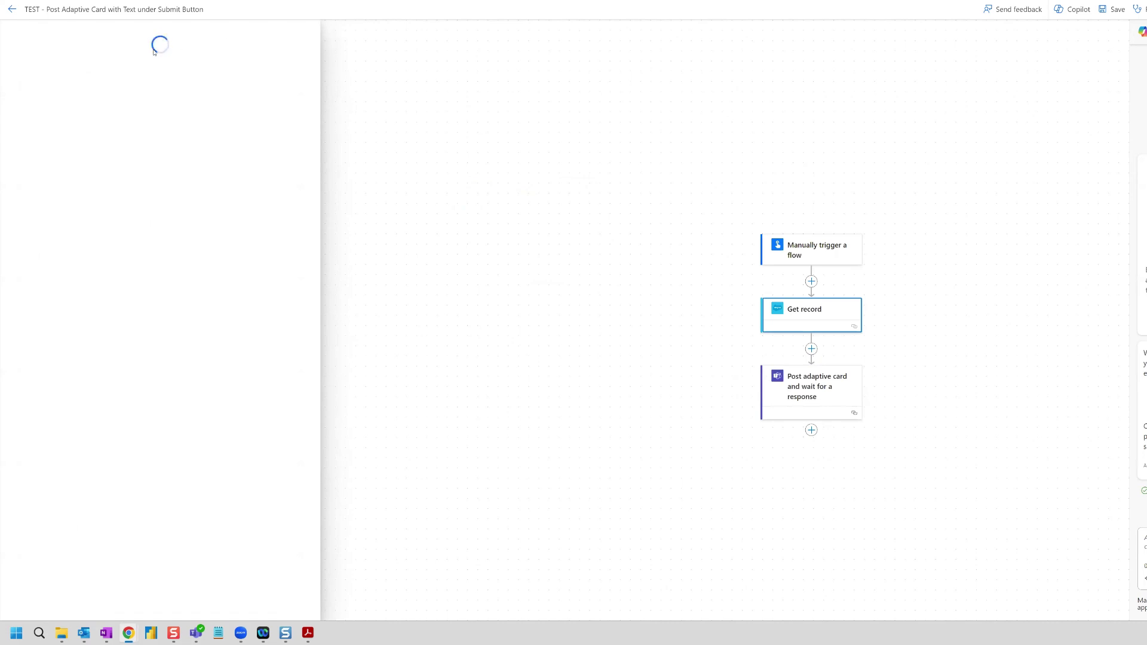
pyautogui.write('- Case')
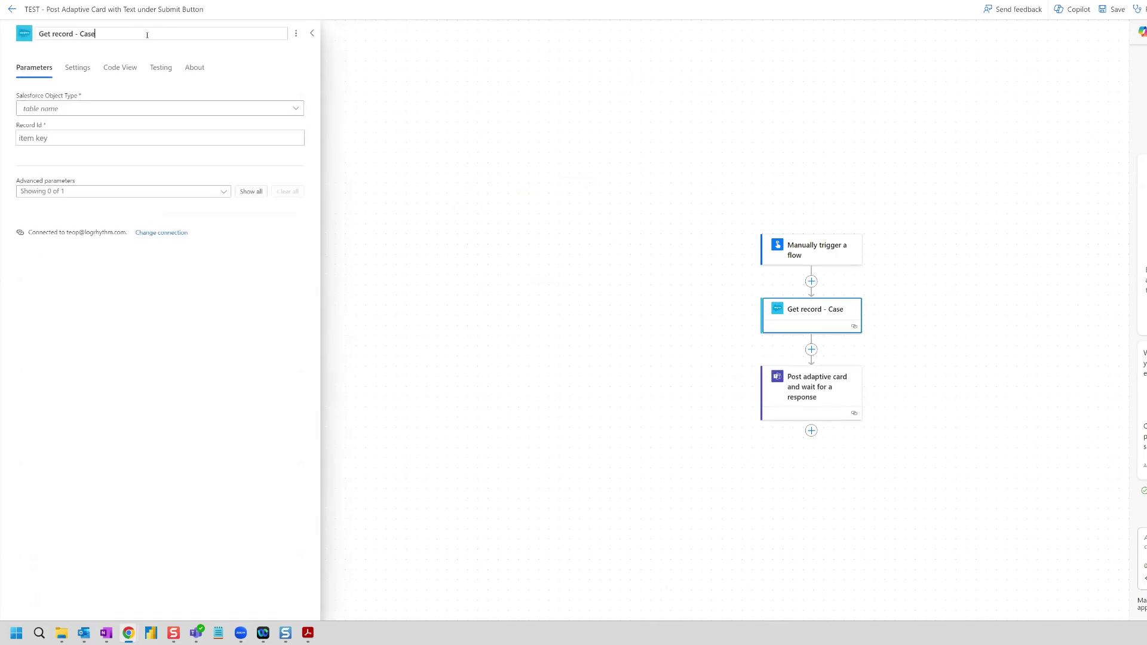
pyautogui.press('Return')
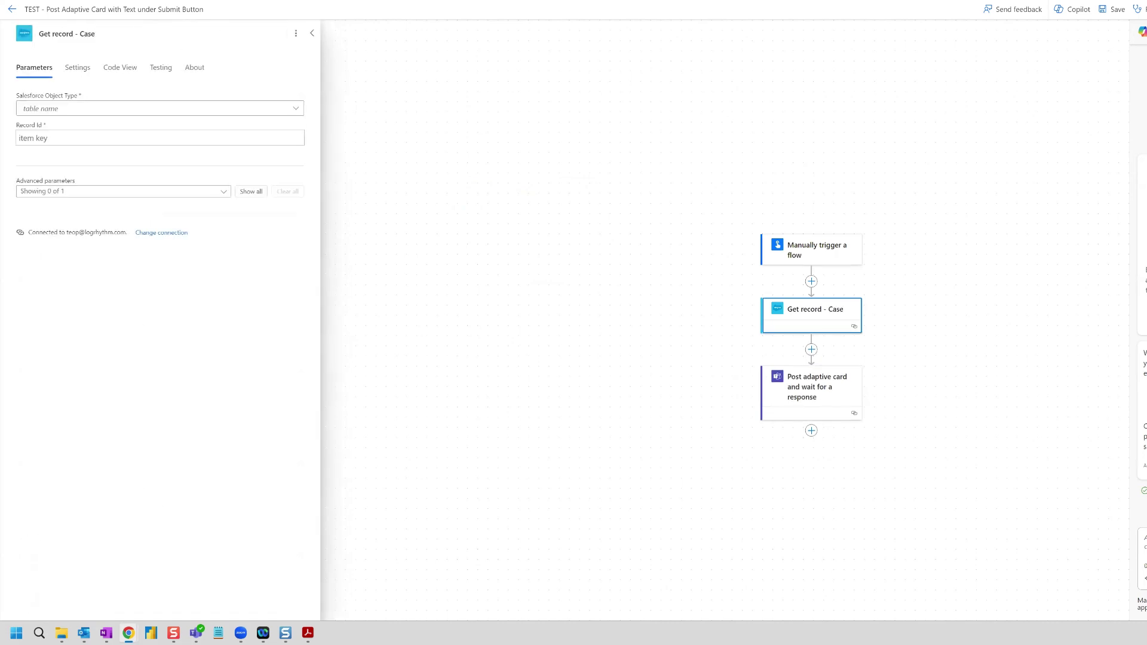
# Set the Object Type to Cases and paste the case record ID into Record Id
pyautogui.click(85, 113)
pyautogui.write('cases')
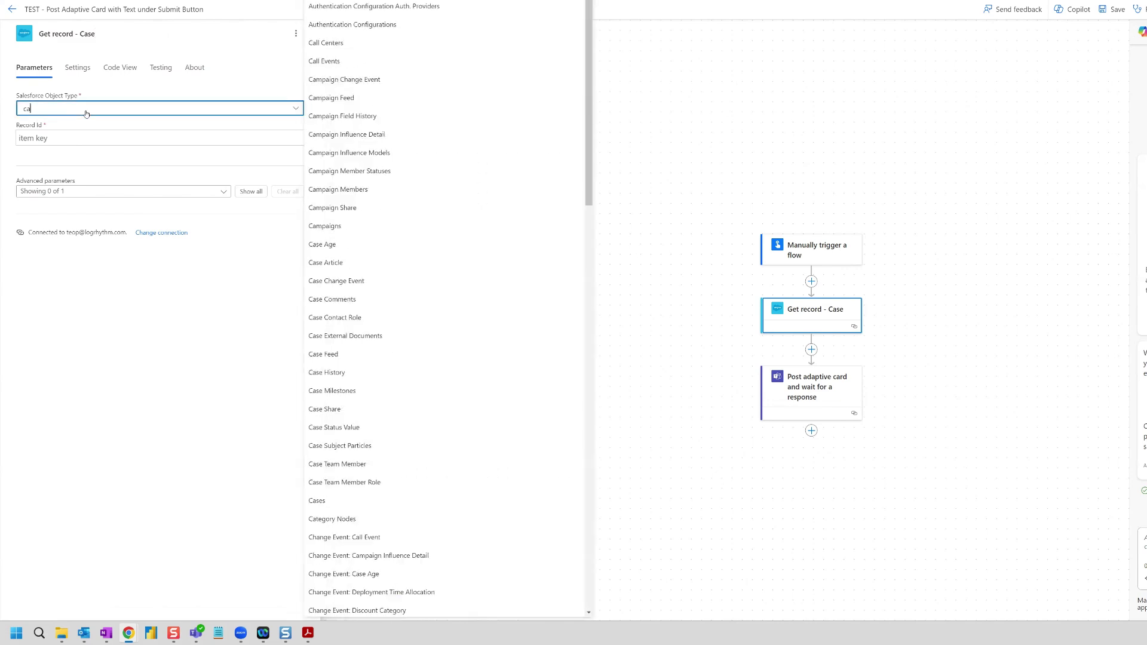
pyautogui.click(341, 111)
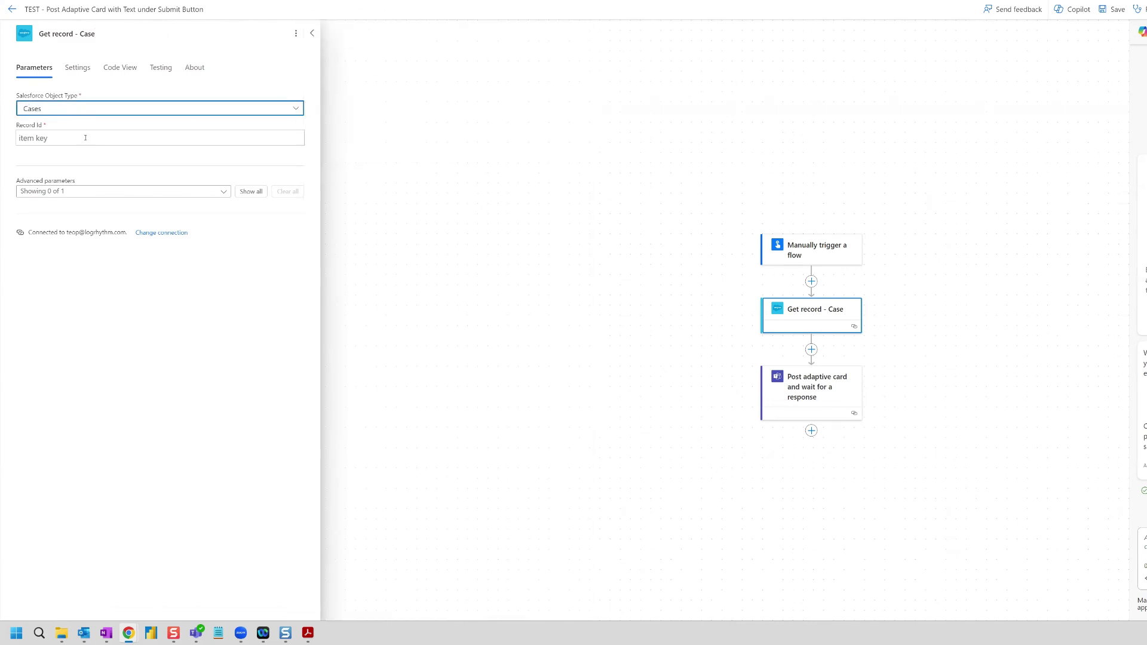
pyautogui.click(86, 138)
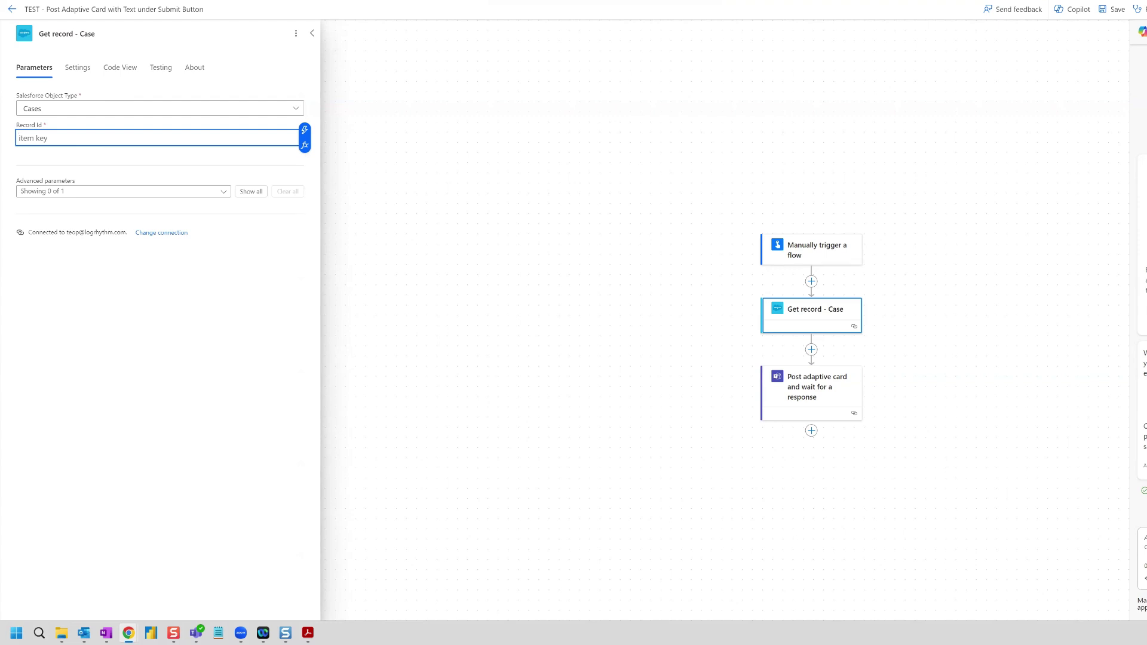
pyautogui.write('500Un00000CyNMeIAN')
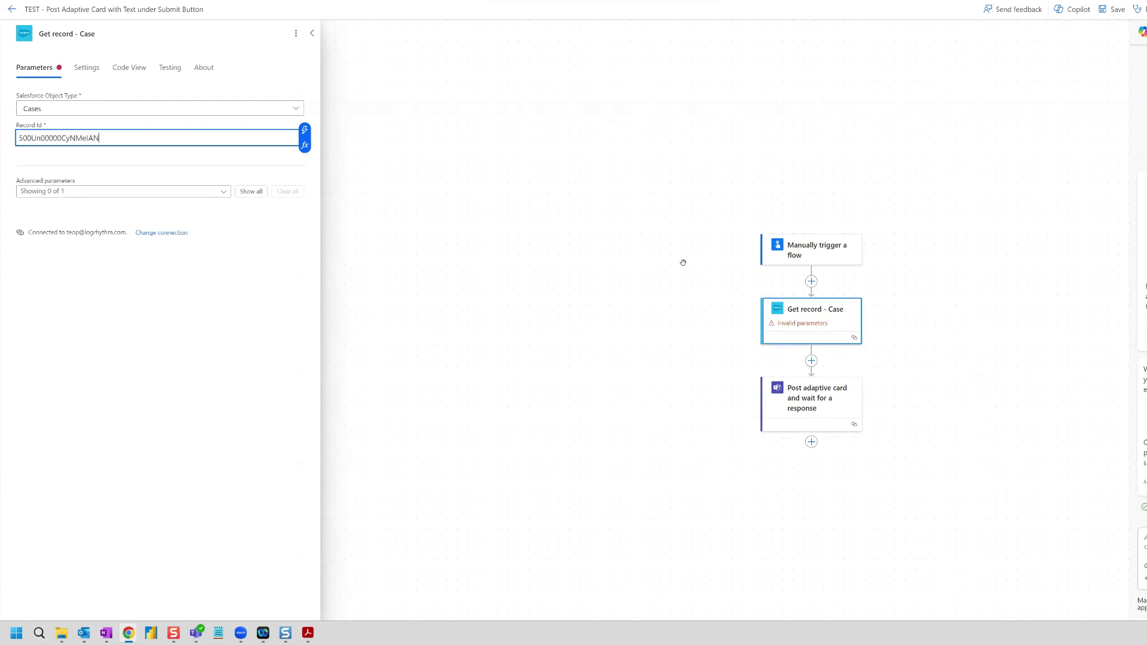
pyautogui.click(116, 32)
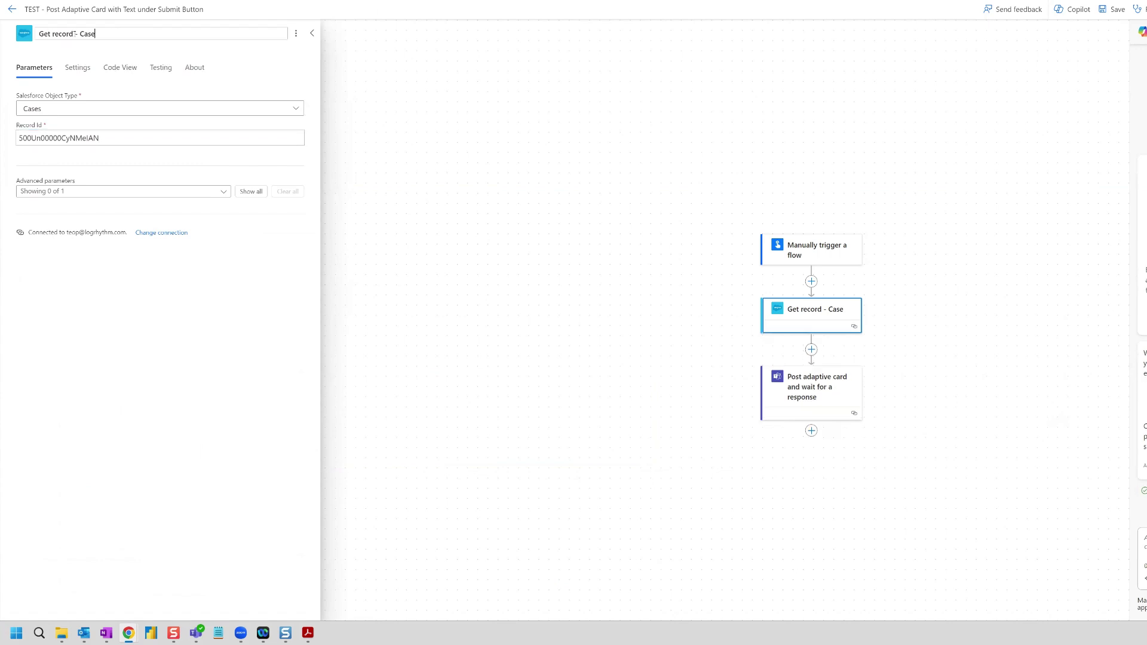
# Insert the Summary value from Get record - Case after 'Case Summary:' in the card Message
pyautogui.click(827, 381)
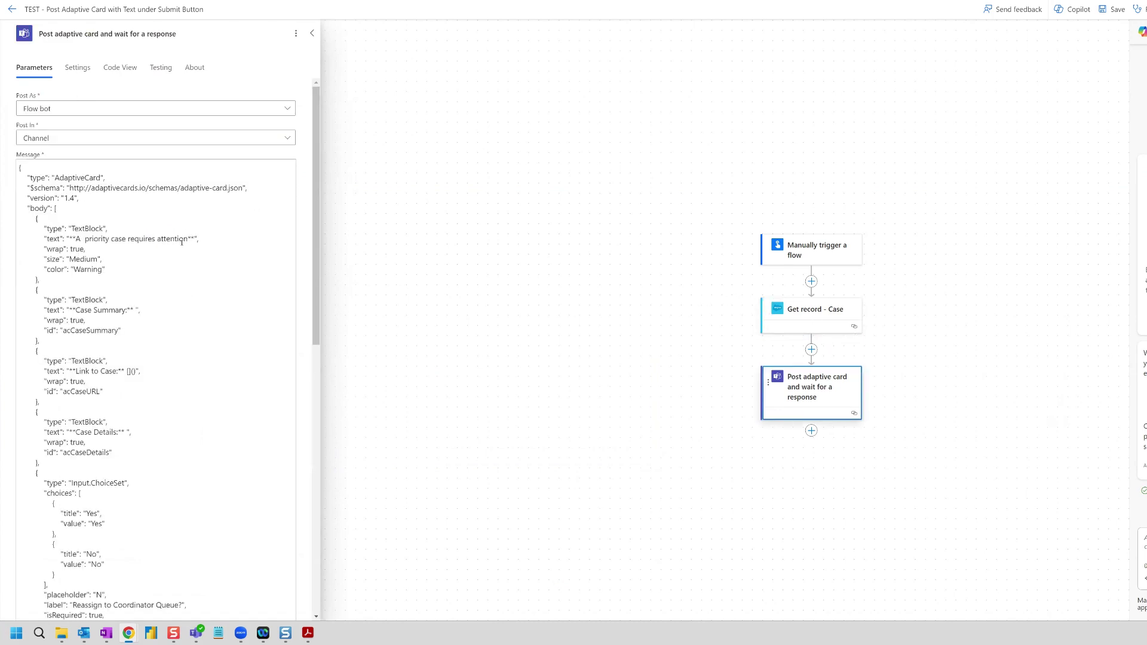
pyautogui.click(227, 282)
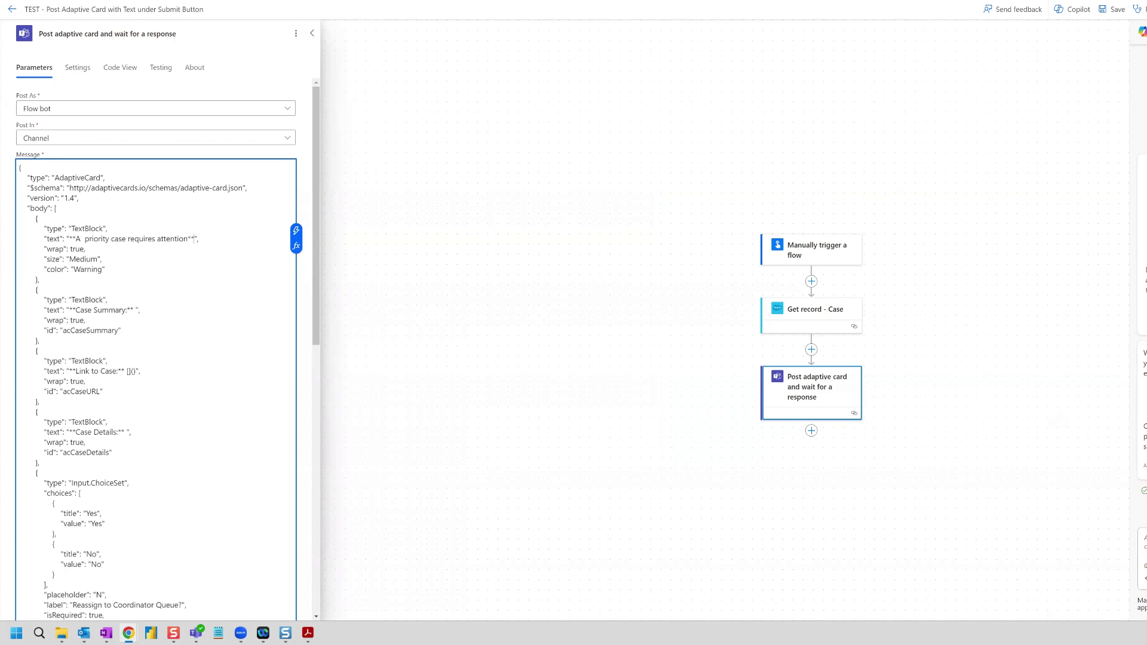
pyautogui.click(135, 309)
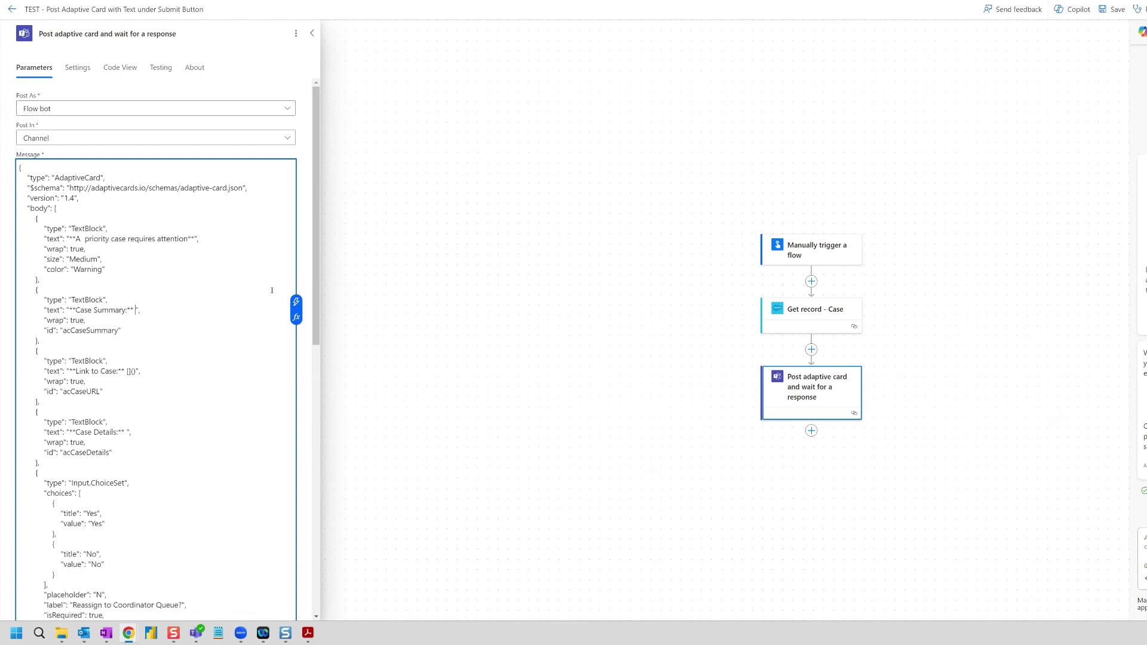
pyautogui.click(297, 302)
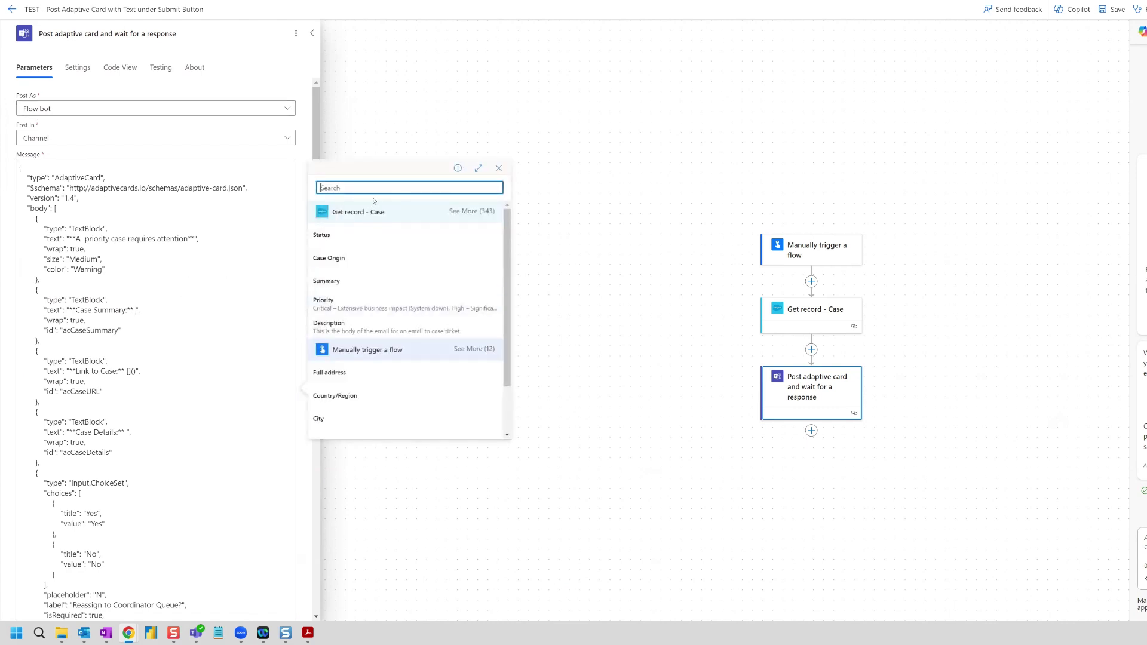
pyautogui.write('summary')
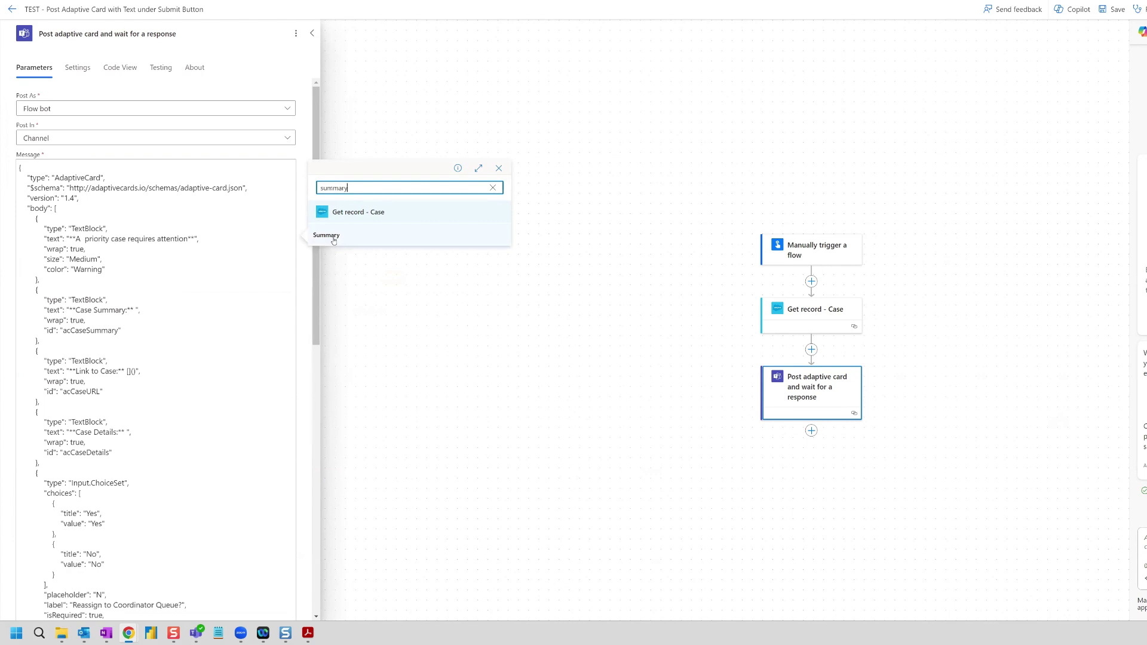
pyautogui.click(332, 237)
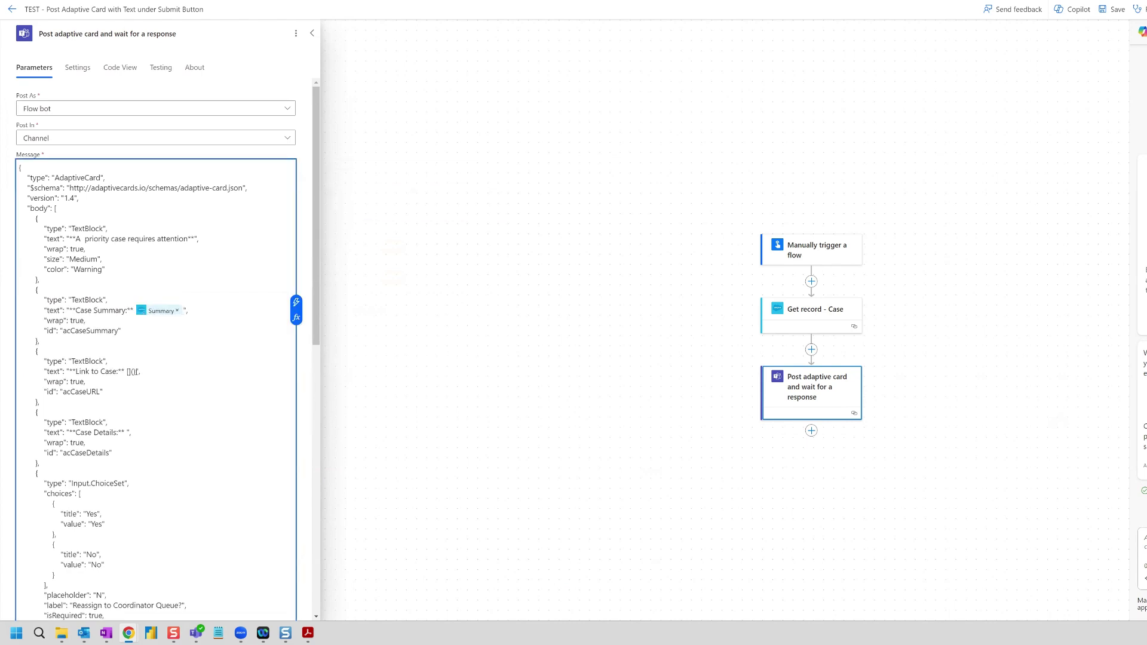
# Delete the Link to Case and Case Details text blocks from the card Message JSON
pyautogui.moveTo(40, 402); pyautogui.dragTo(16, 352)
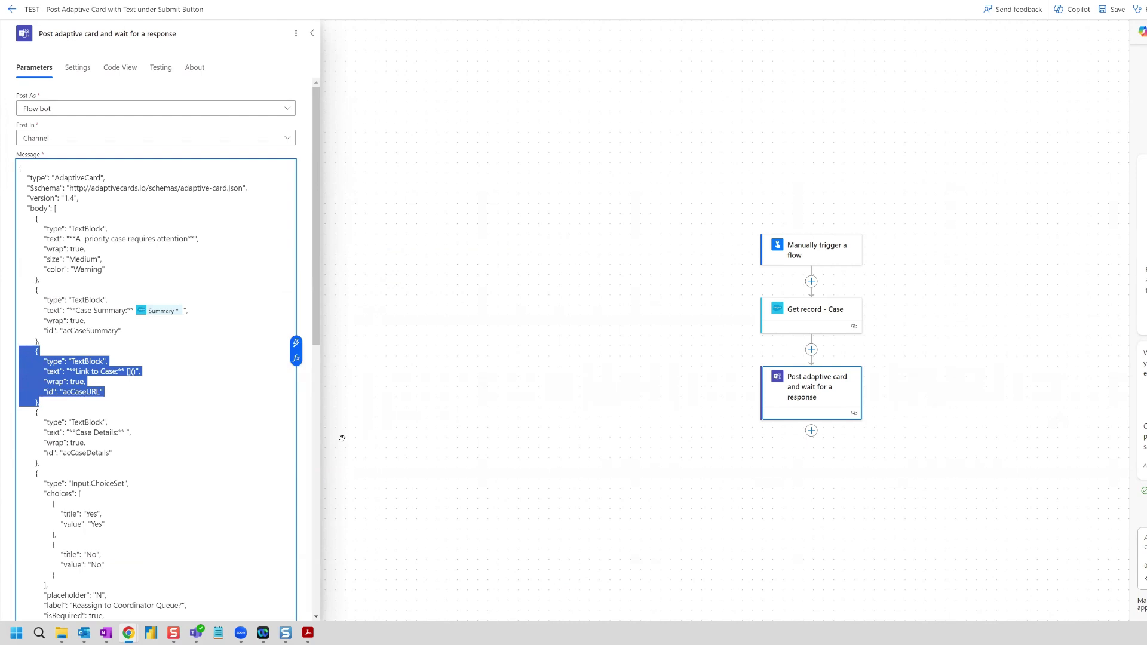
pyautogui.press('BackSpace')
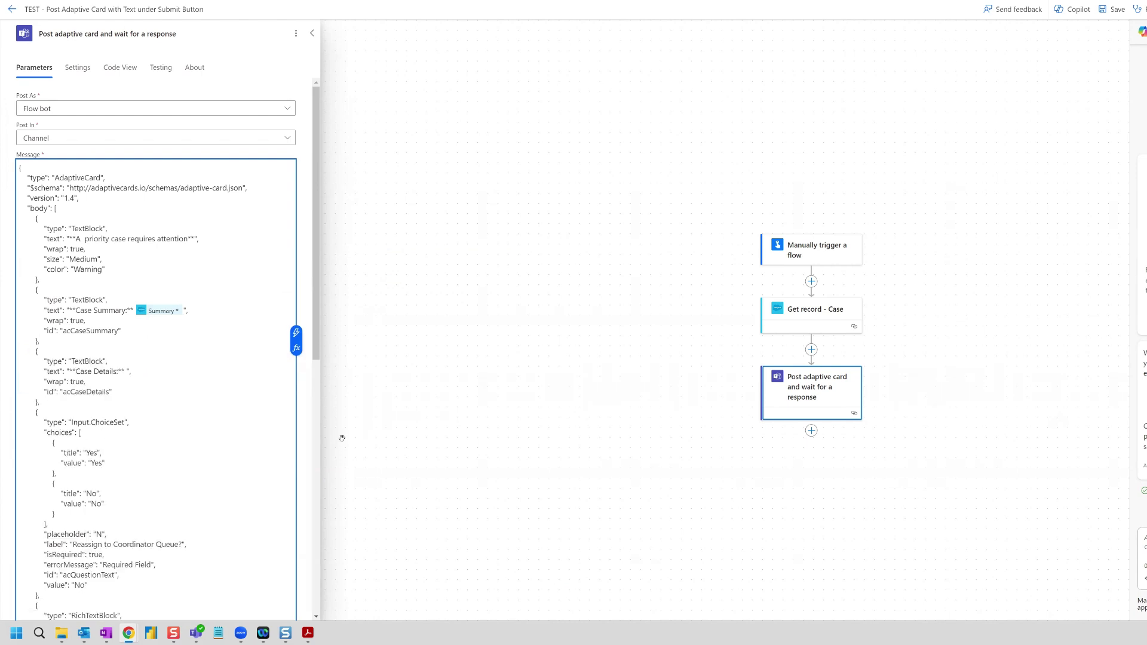
pyautogui.scroll(-1, 77, 351)
pyautogui.moveTo(62, 355); pyautogui.dragTo(11, 306)
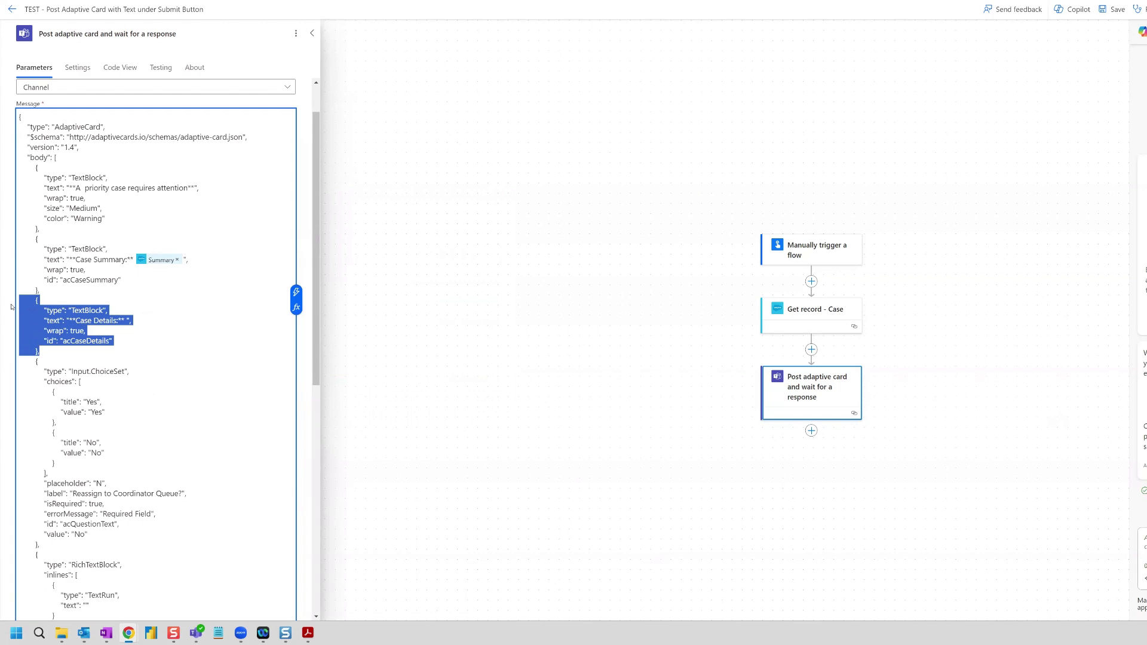
pyautogui.press('BackSpace')
pyautogui.press('BackSpace')
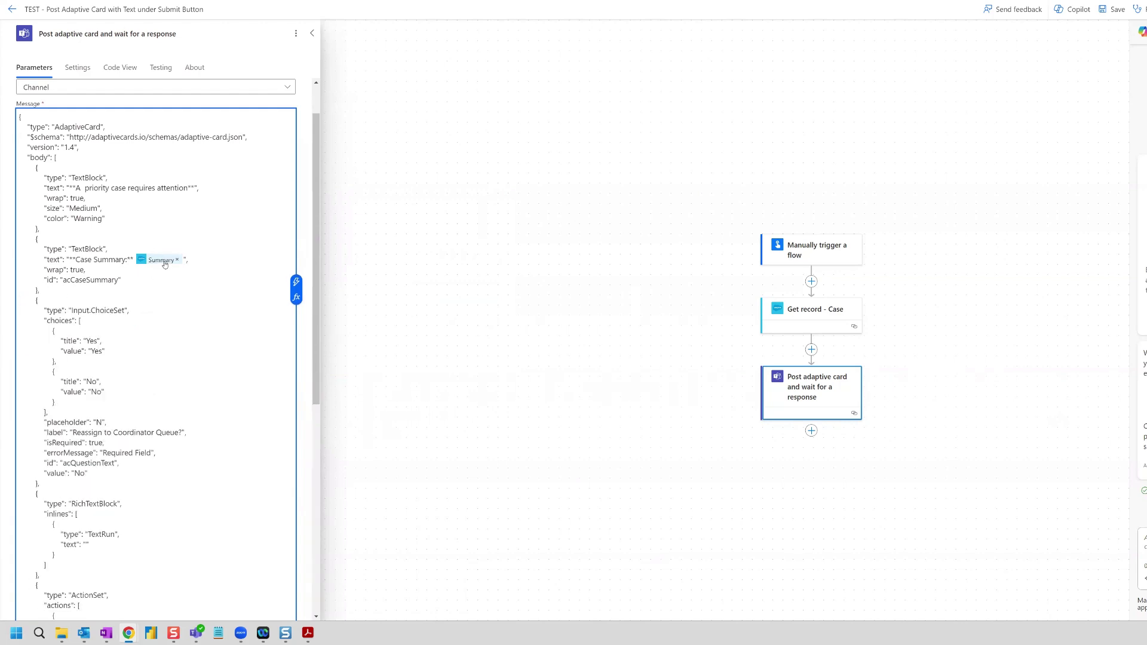
# Look over the remaining card JSON, then switch to the Adaptive Cards Designer
pyautogui.moveTo(165, 263)
pyautogui.scroll(-3, 164, 263)
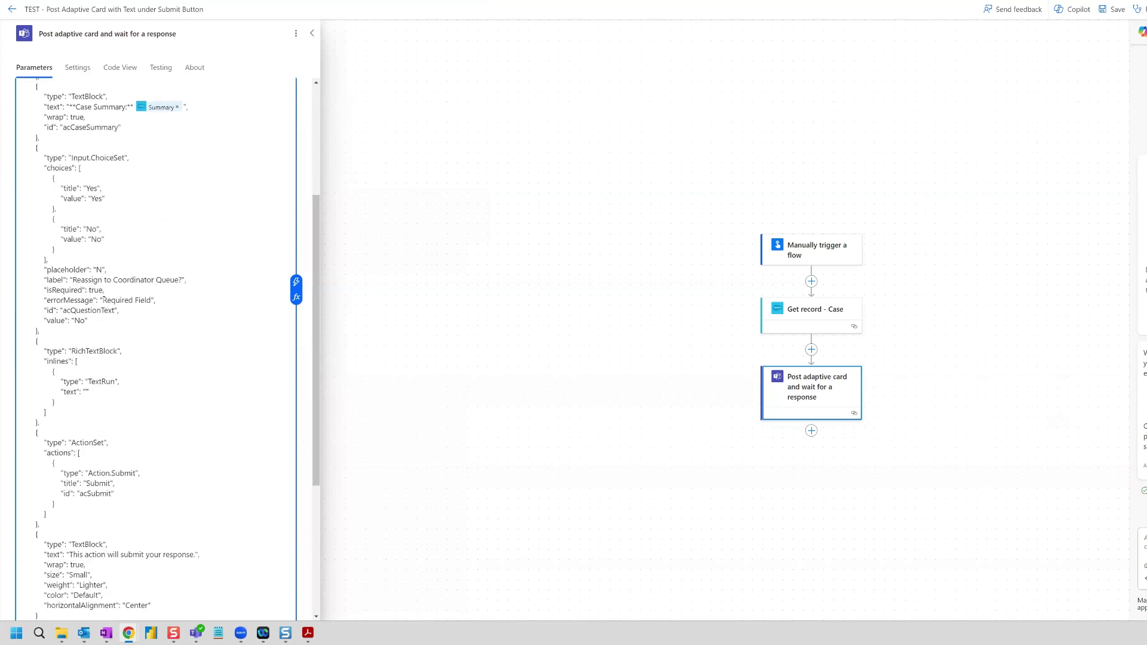
pyautogui.scroll(-1, 105, 292)
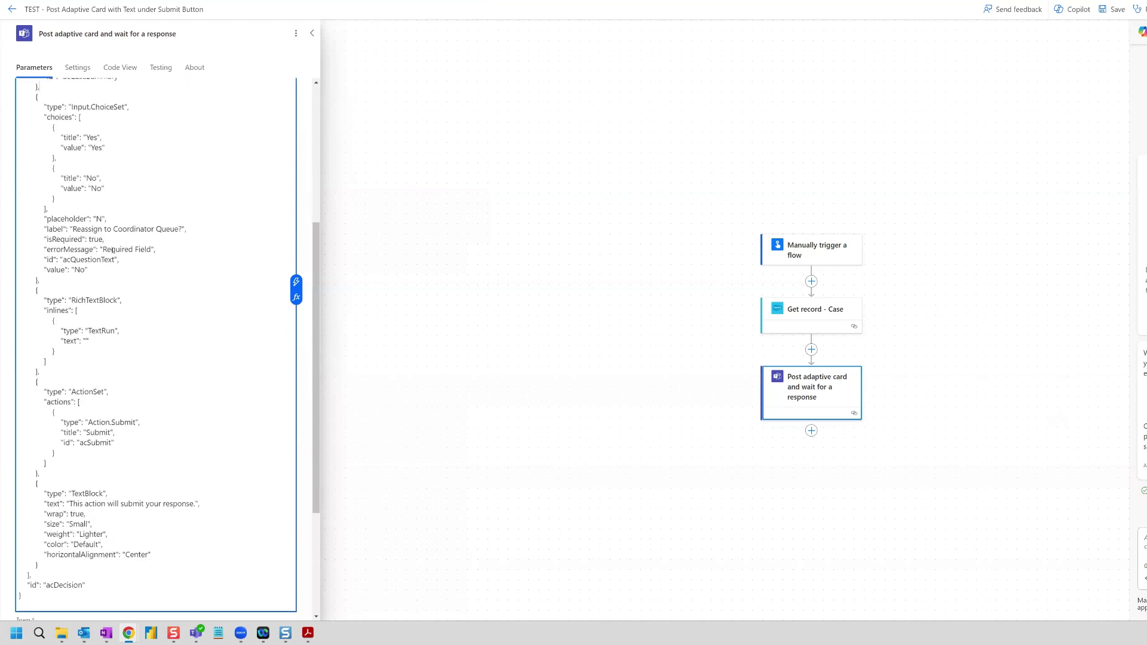
pyautogui.scroll(-1, 112, 251)
pyautogui.scroll(1, 113, 250)
pyautogui.scroll(1, 129, 281)
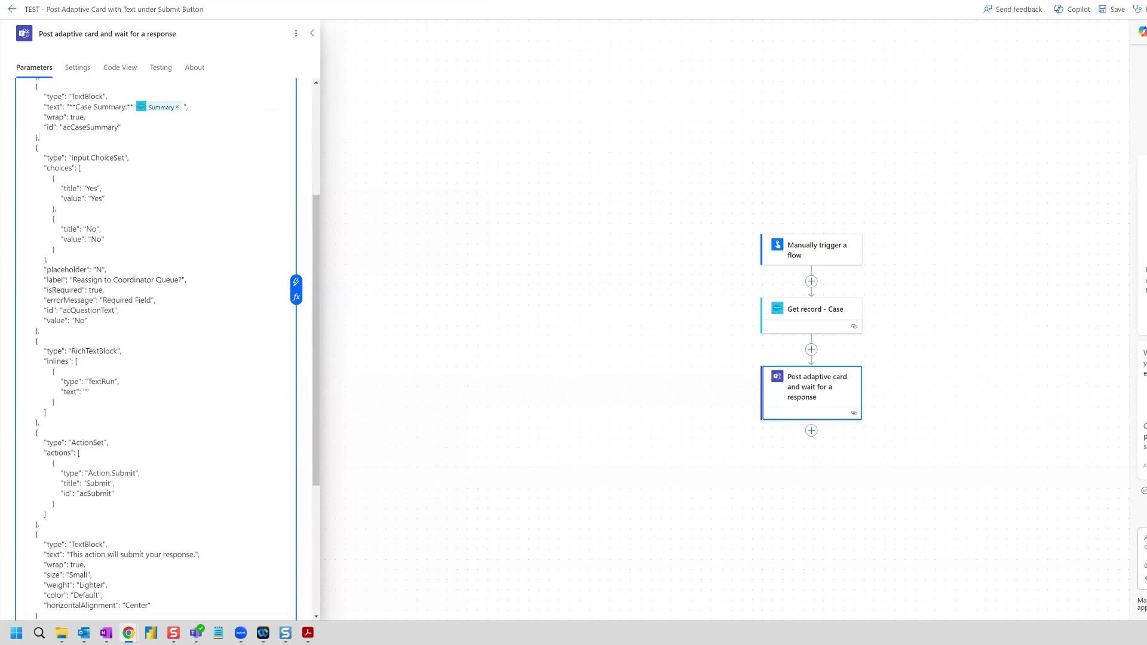
pyautogui.hotkey('ctrl', 'Tab')
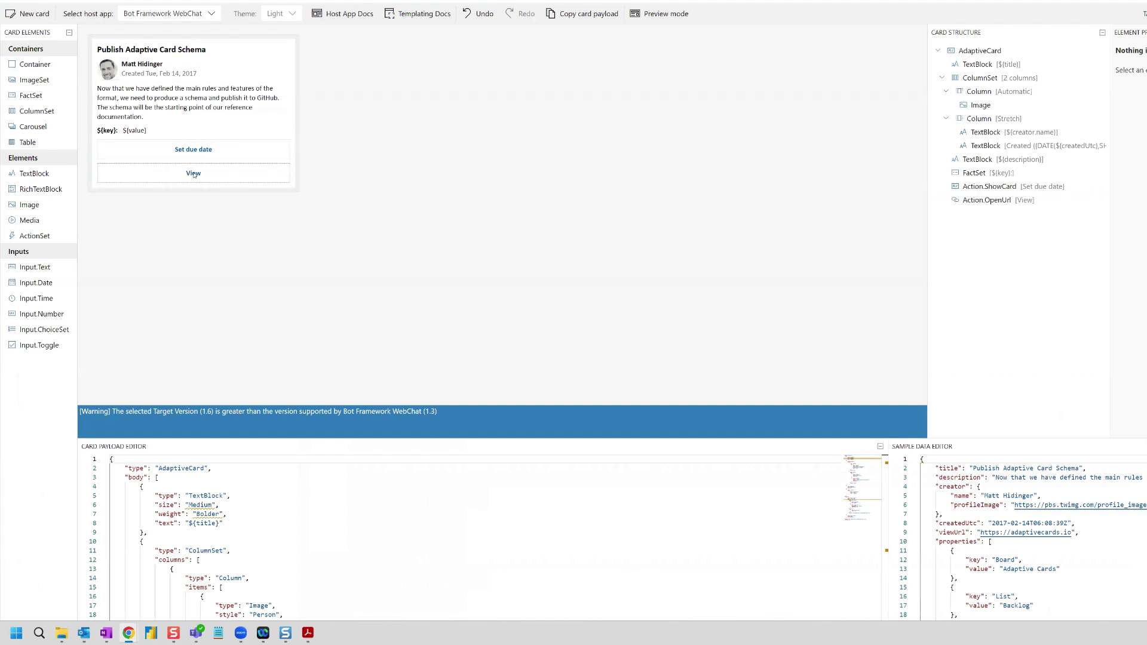
# Drag a TextBlock and a RichTextBlock onto the top of the sample card
pyautogui.moveTo(37, 174); pyautogui.dragTo(118, 151)
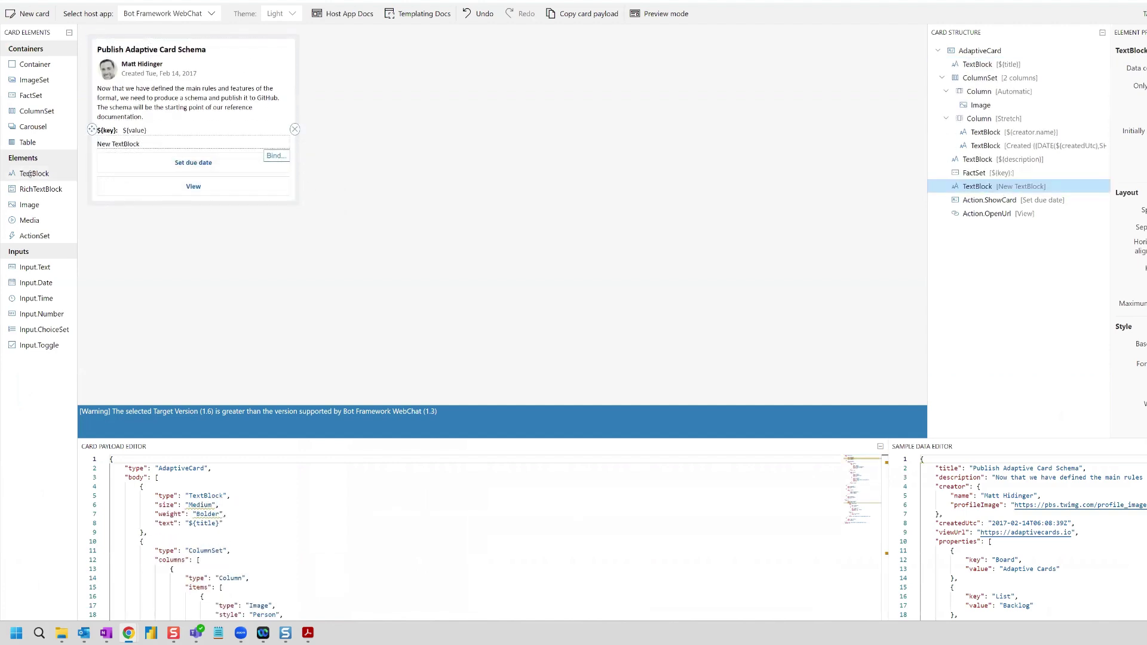
pyautogui.moveTo(27, 174); pyautogui.dragTo(119, 47)
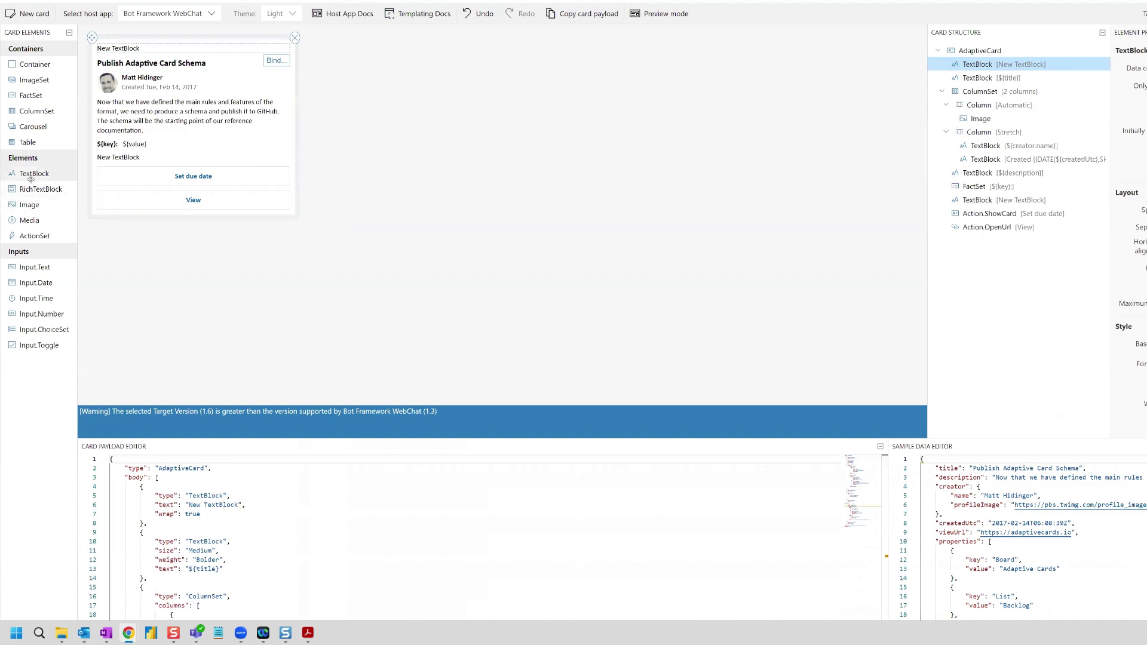
pyautogui.moveTo(41, 189); pyautogui.dragTo(120, 224)
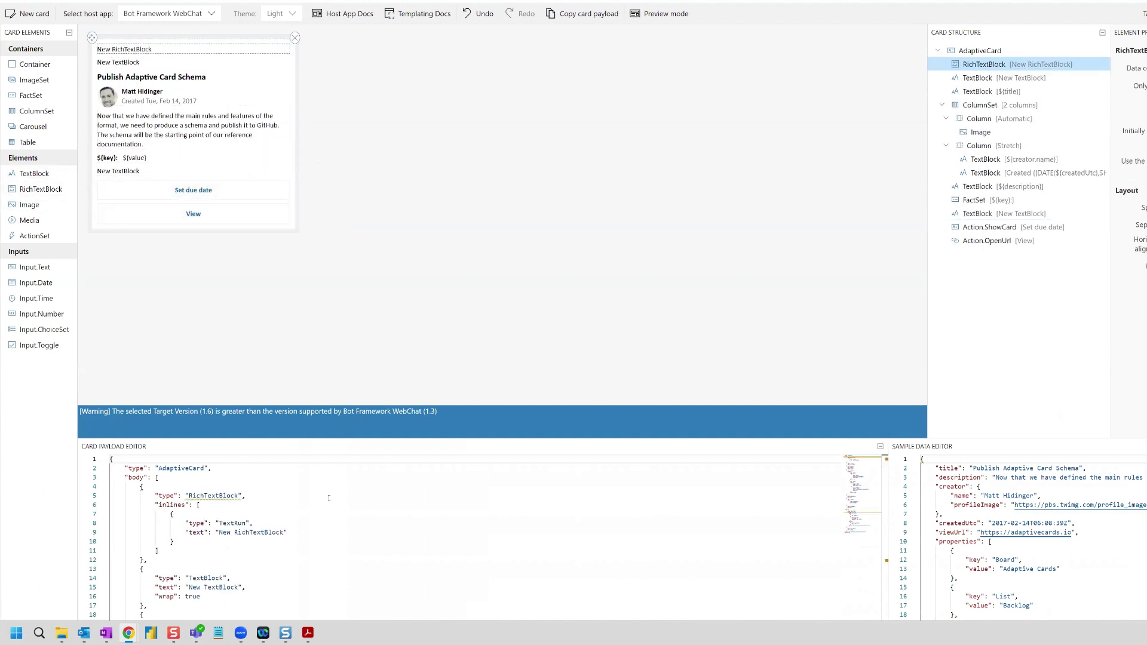
pyautogui.scroll(-3, 316, 486)
pyautogui.scroll(-7, 315, 487)
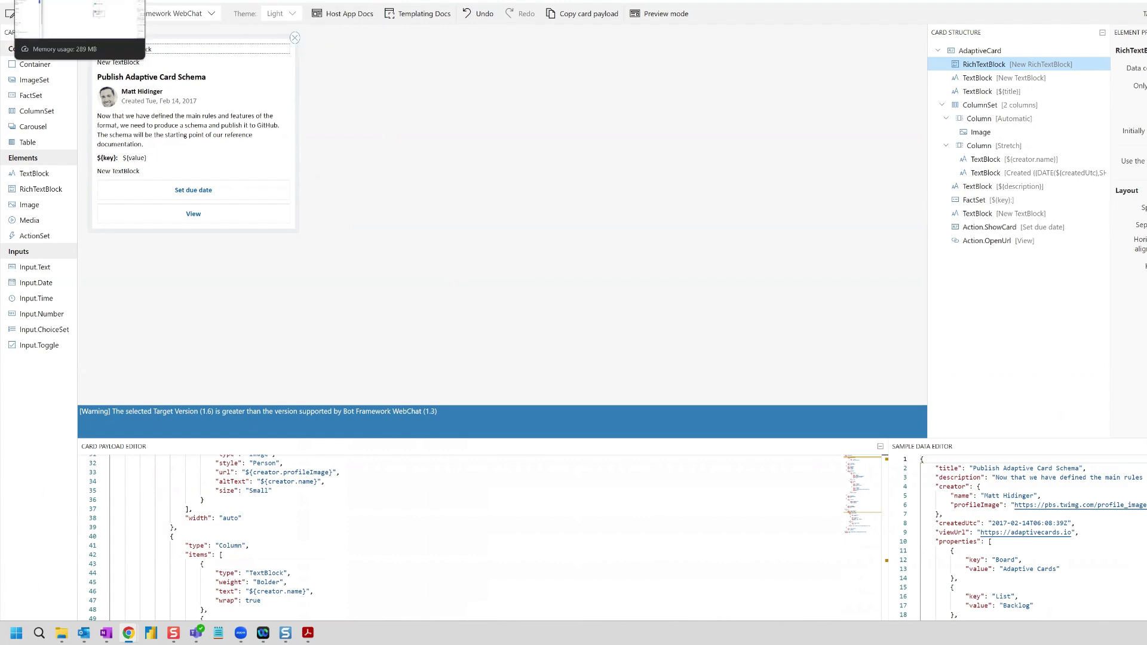
# Back in the Power Automate flow, select the whole adaptive card JSON for copying
pyautogui.click(80, 11)
pyautogui.scroll(-3, 143, 359)
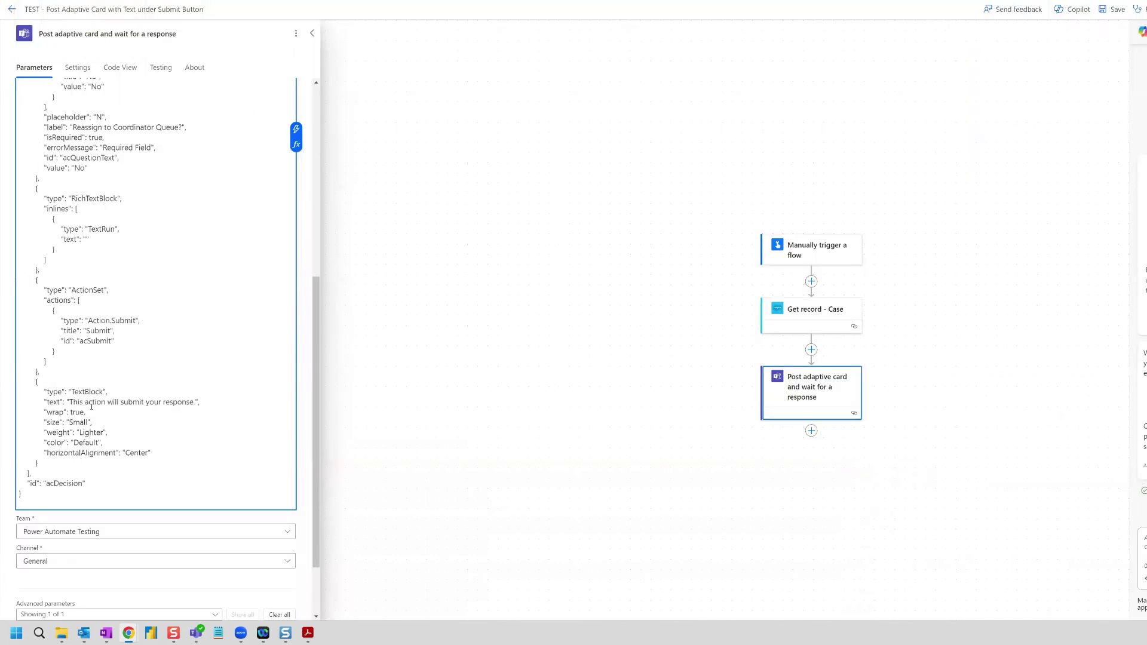
pyautogui.moveTo(50, 371); pyautogui.dragTo(24, 78)
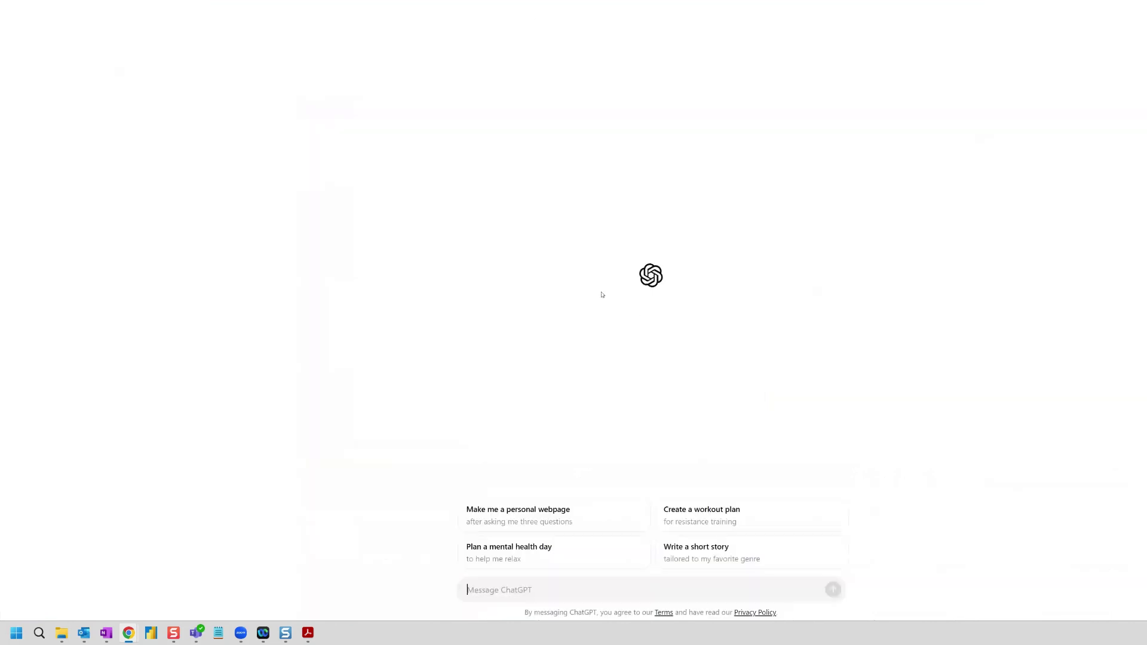
# Ask ChatGPT to add a Thank You TextBlock under the Submit button and review the reply
pyautogui.write('Please update this JSON code to in')
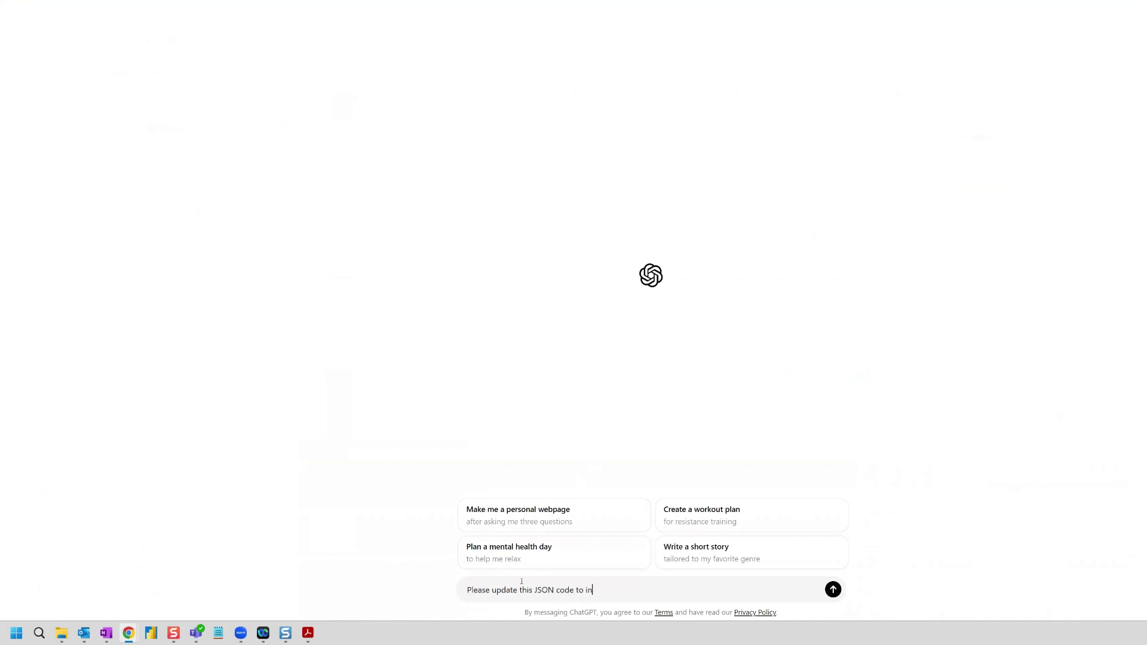
pyautogui.write('clude a textblock underneath the submit ')
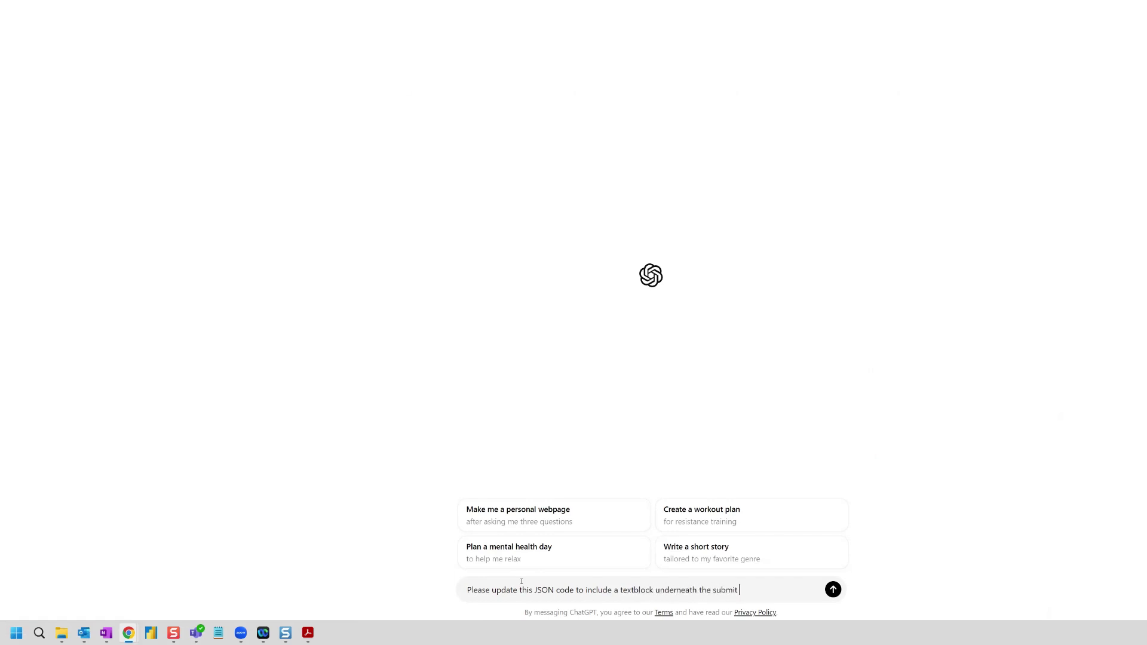
pyautogui.write('button that says "Thank You')
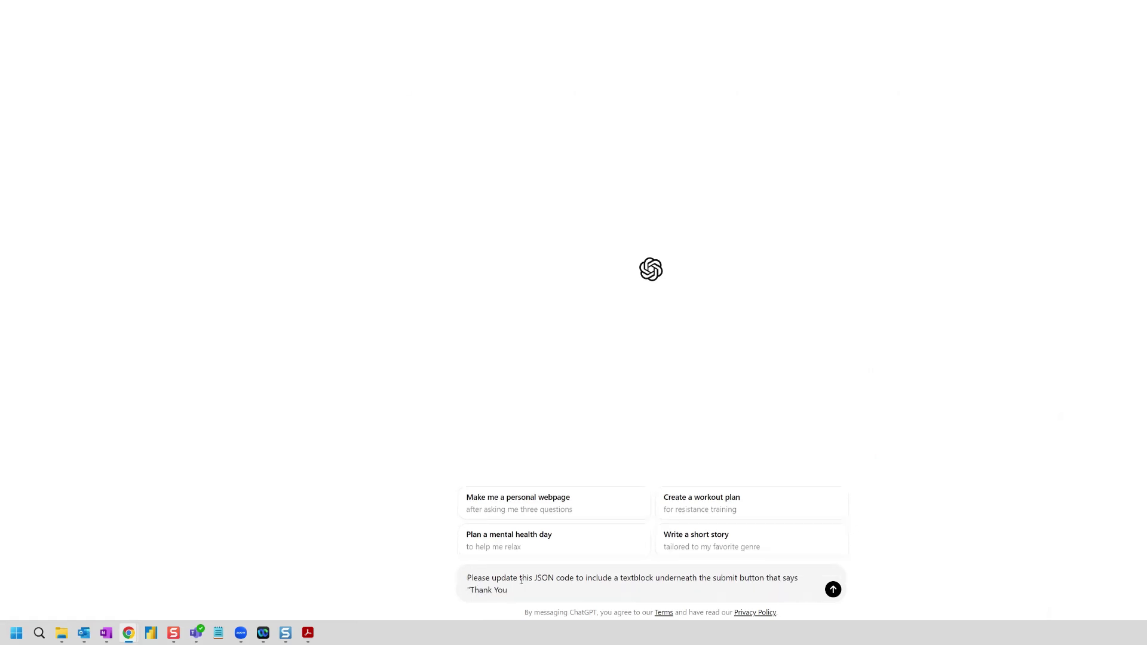
pyautogui.write('"')
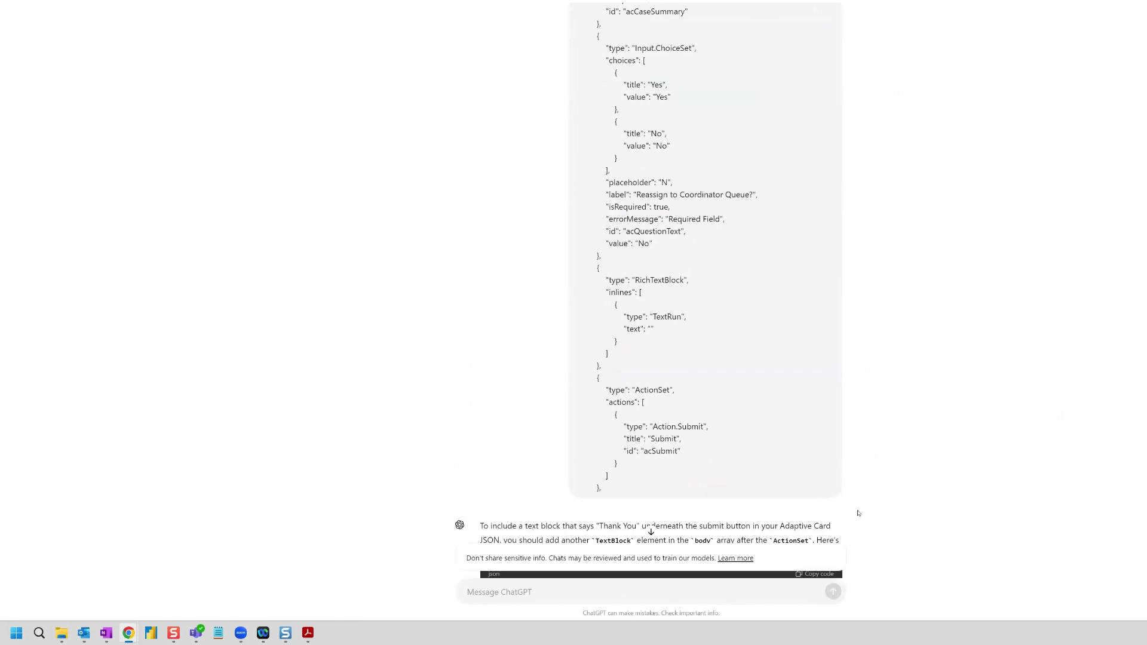
pyautogui.scroll(-1, 867, 504)
pyautogui.scroll(-8, 836, 496)
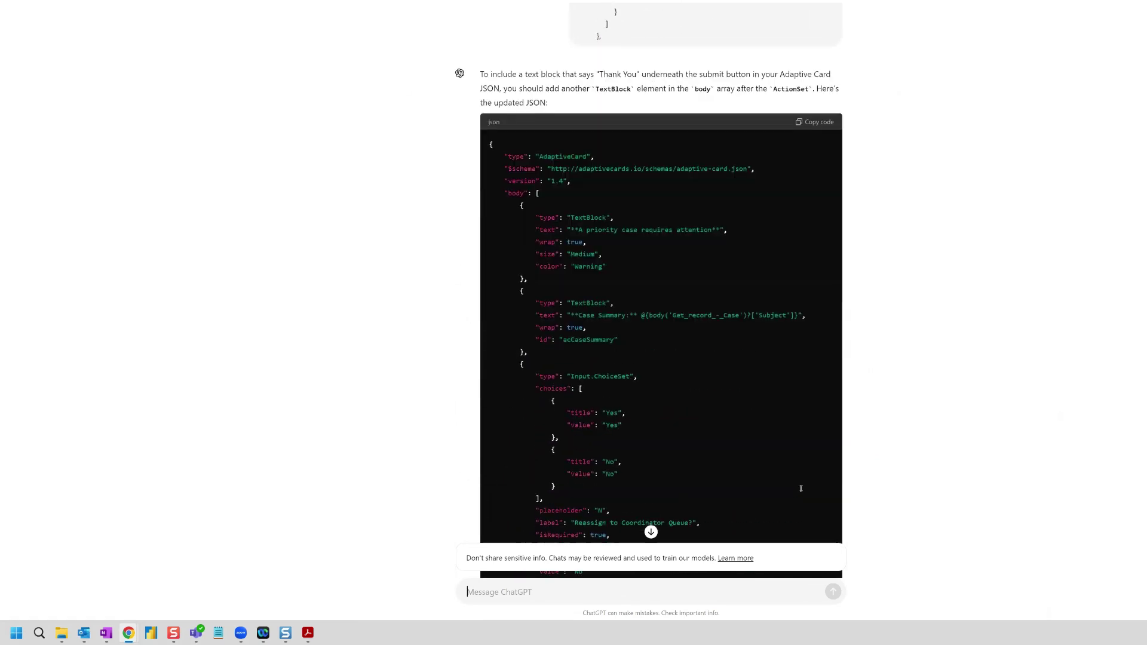
pyautogui.scroll(-4, 801, 489)
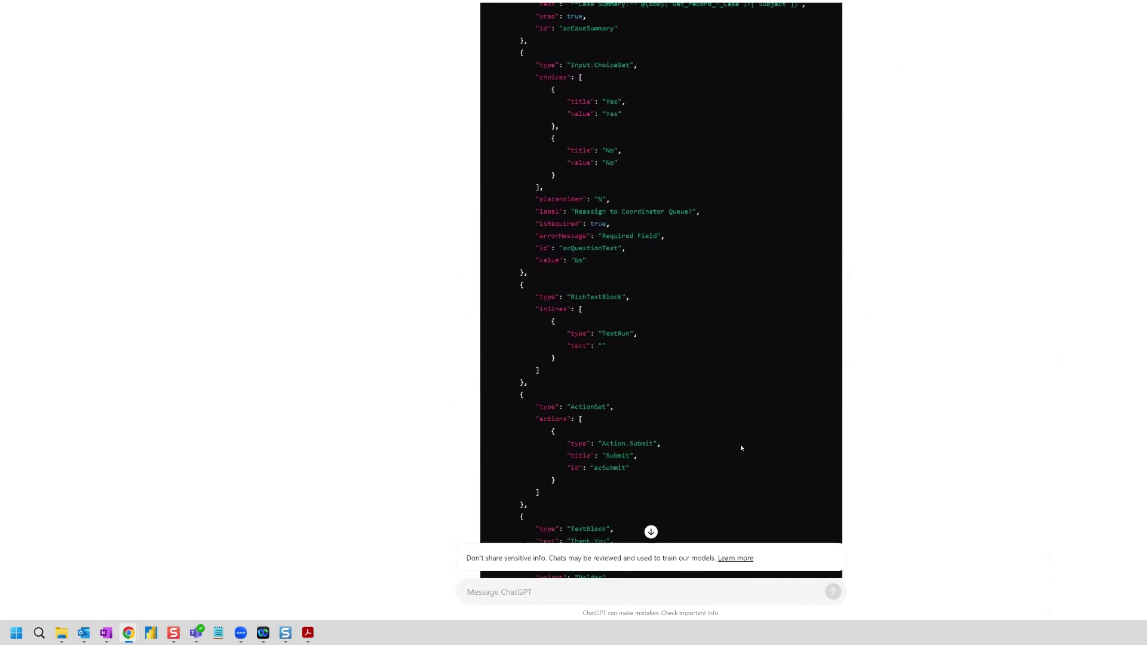
pyautogui.scroll(-2, 728, 439)
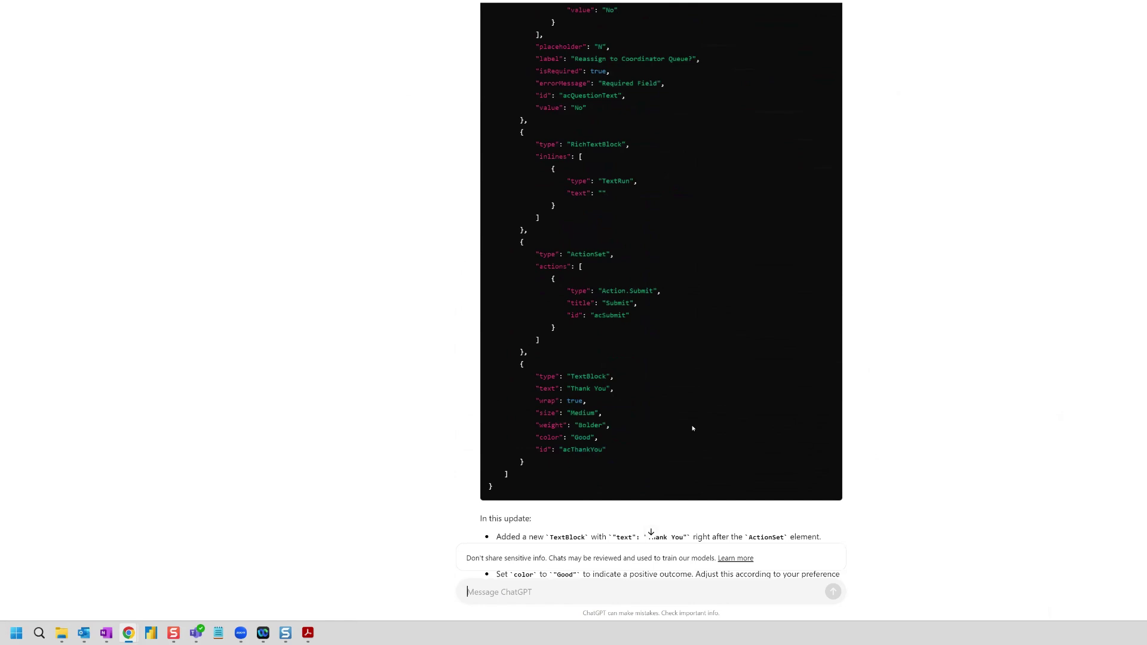
pyautogui.scroll(10, 693, 418)
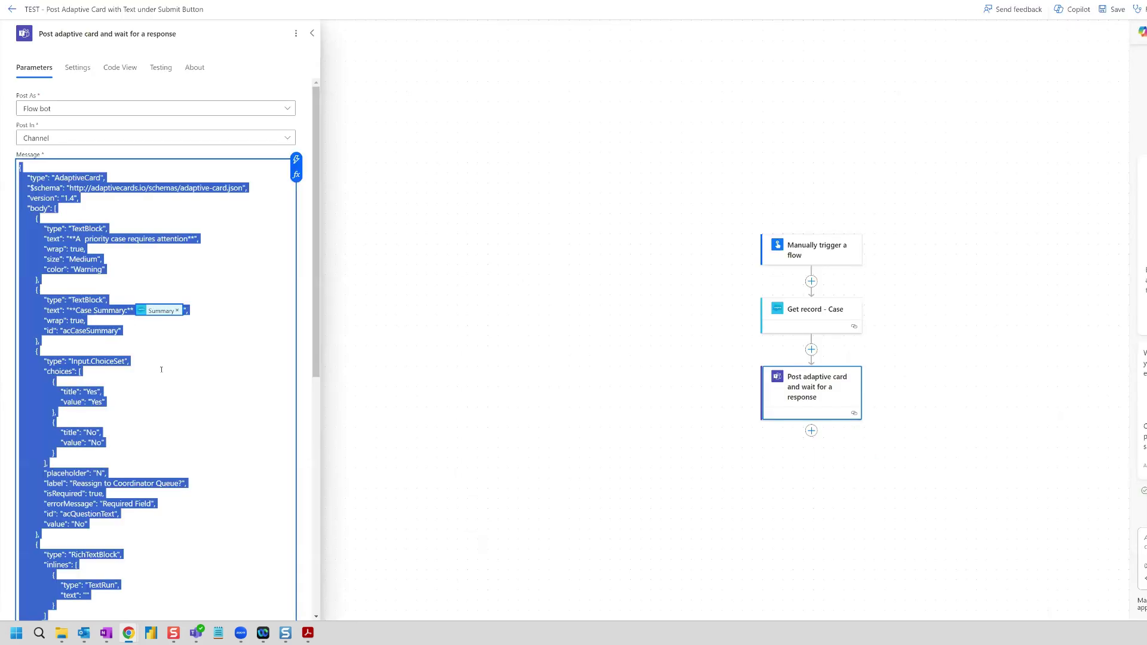
# Paste the updated JSON into Message and check the centered 'This action will submit your response.' block
pyautogui.hotkey('ctrl', 'v')
pyautogui.scroll(-6, 77, 405)
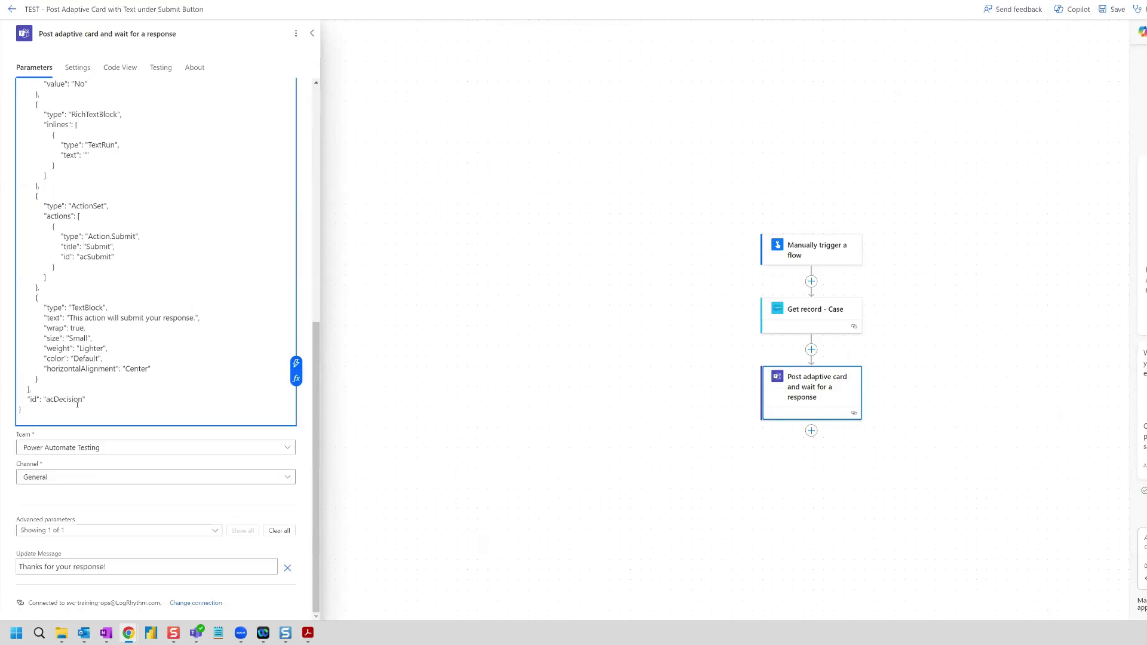
pyautogui.click(53, 410)
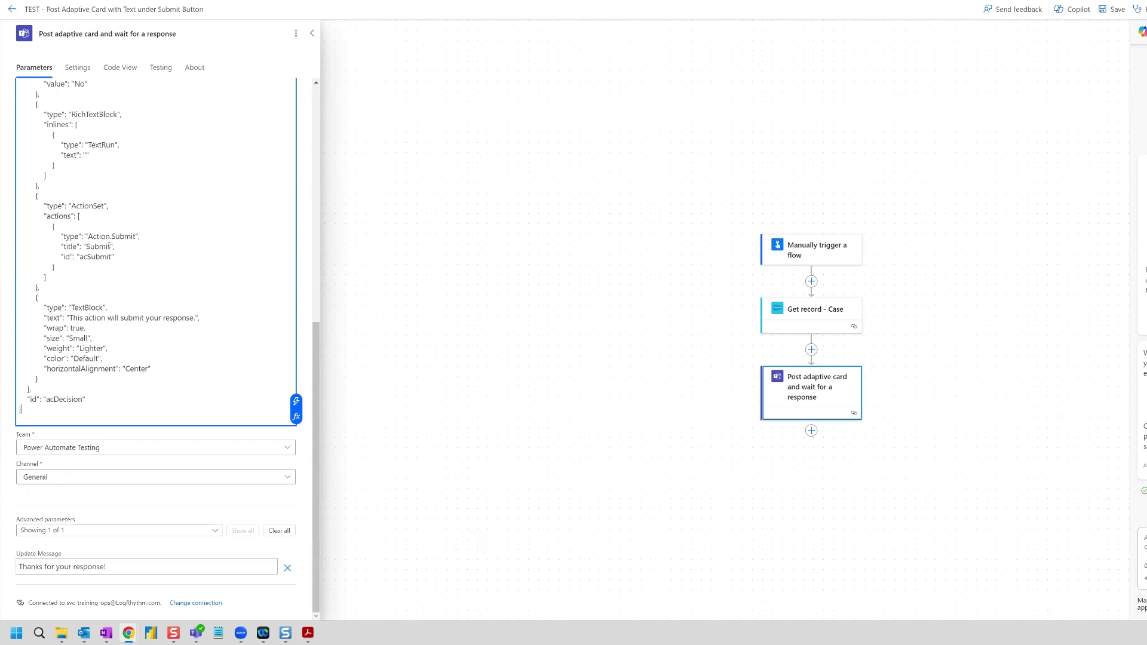
pyautogui.click(126, 258)
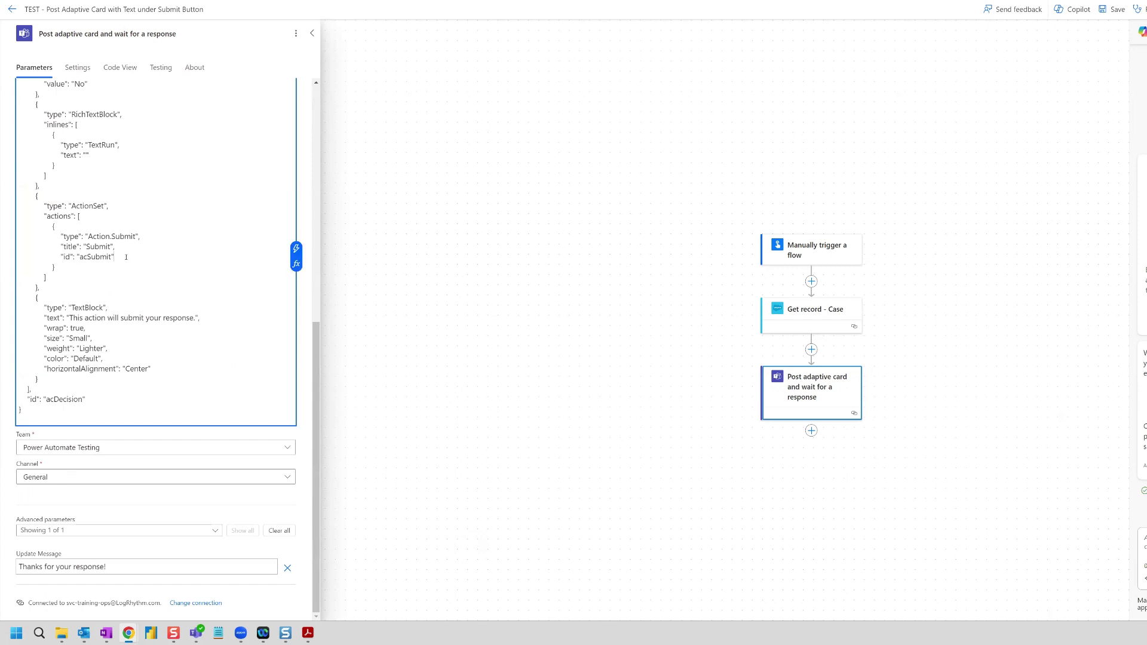
pyautogui.scroll(1, 111, 269)
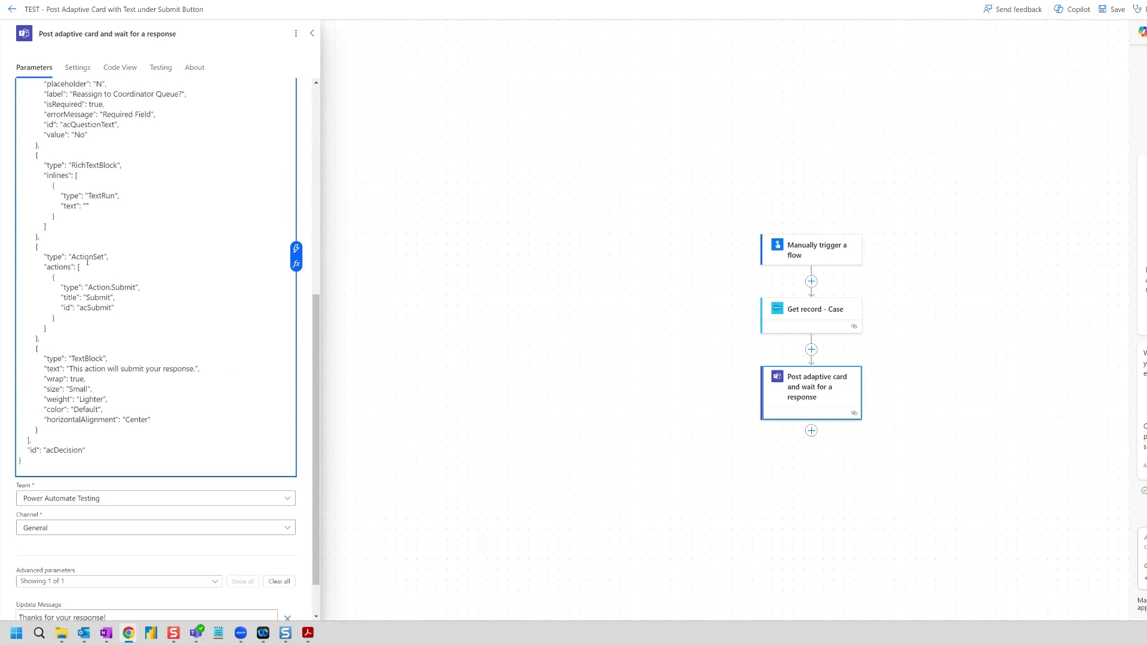
pyautogui.click(120, 302)
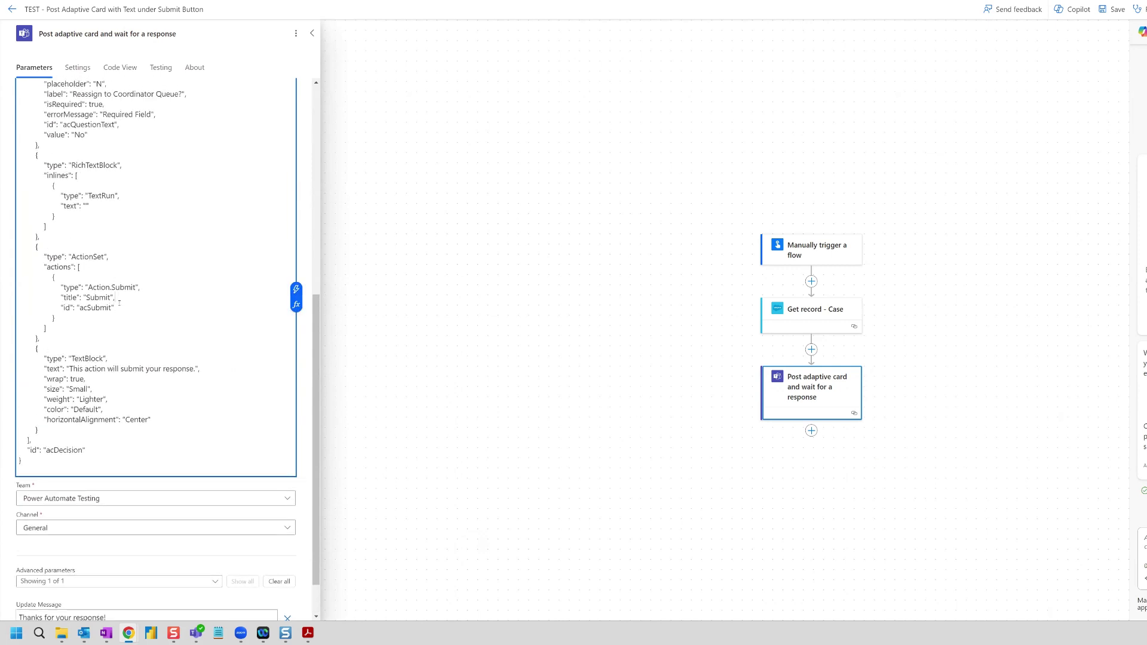
pyautogui.click(122, 308)
pyautogui.moveTo(194, 368); pyautogui.dragTo(66, 368)
pyautogui.click(160, 419)
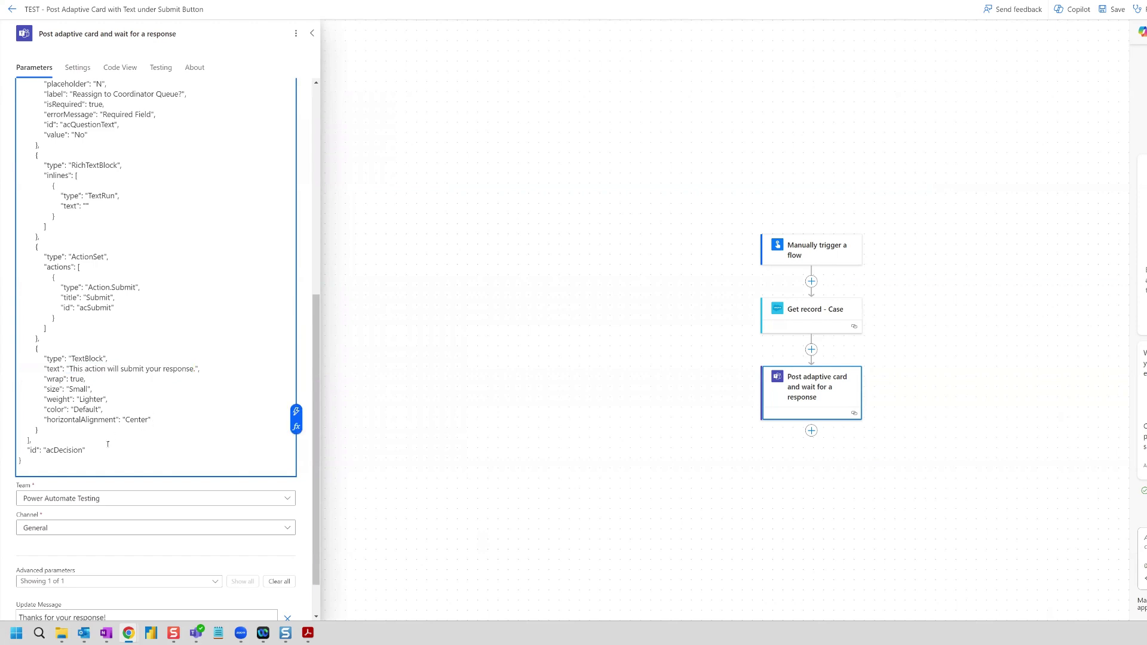
pyautogui.click(83, 464)
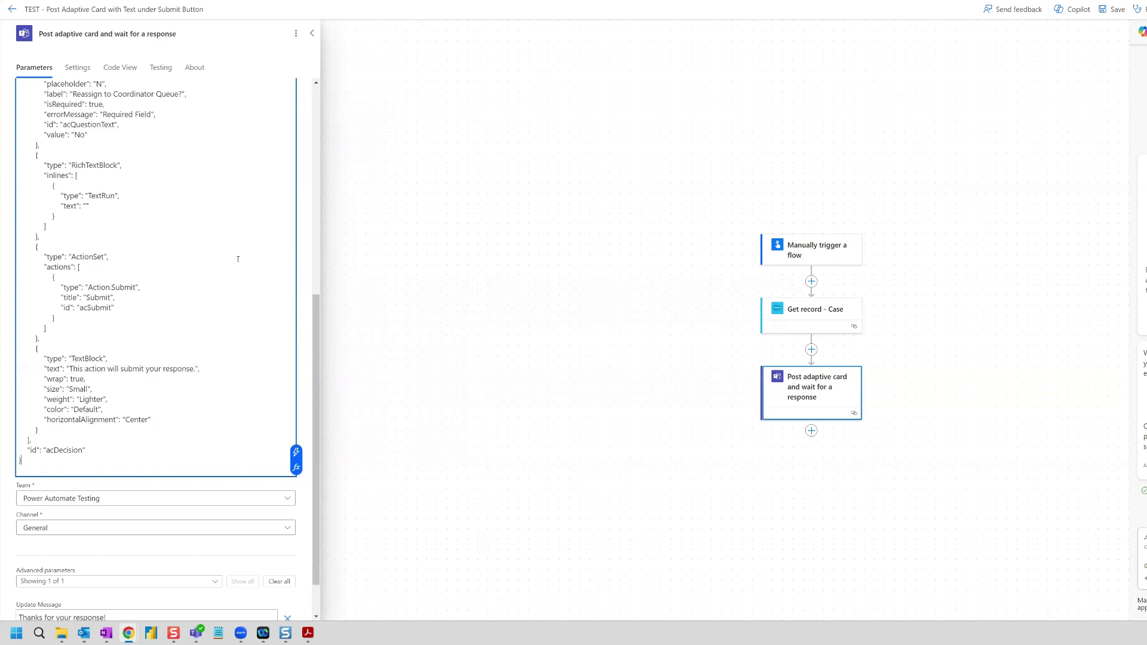
# Save the flow and start a manual test run
pyautogui.click(1112, 9)
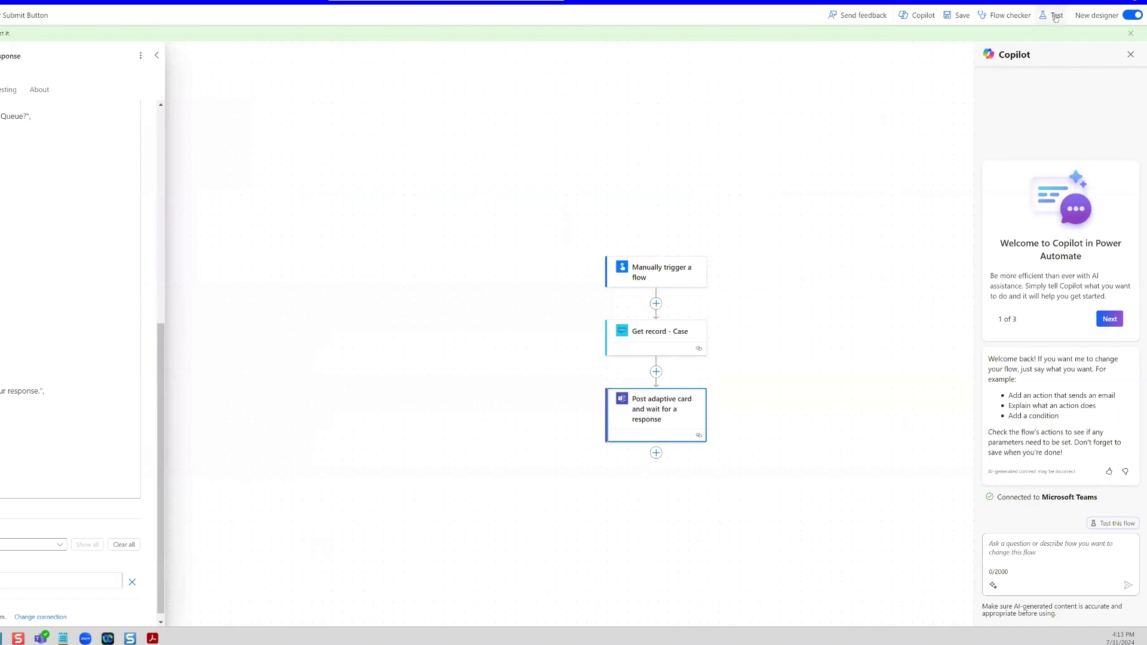
pyautogui.click(1051, 15)
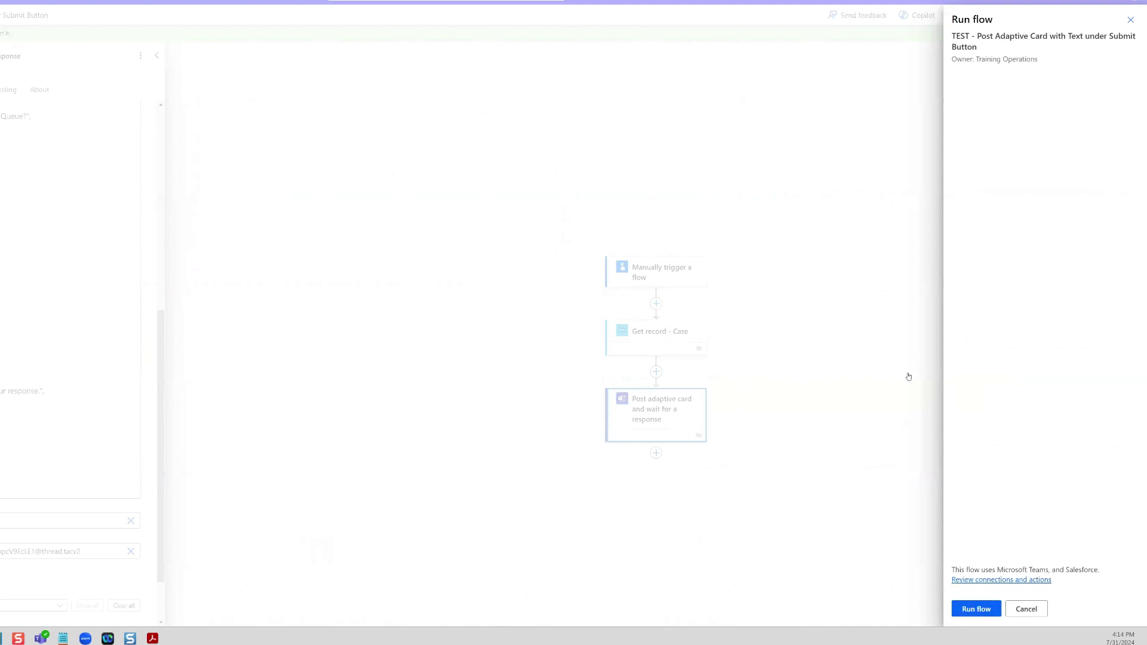
pyautogui.click(985, 608)
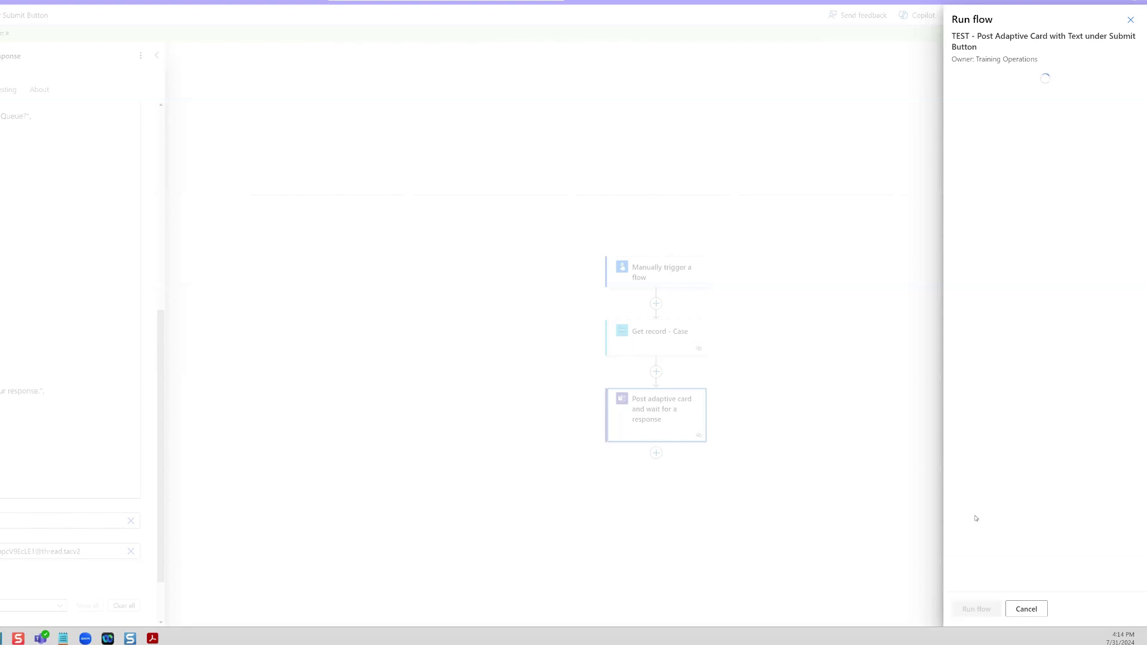
pyautogui.click(979, 609)
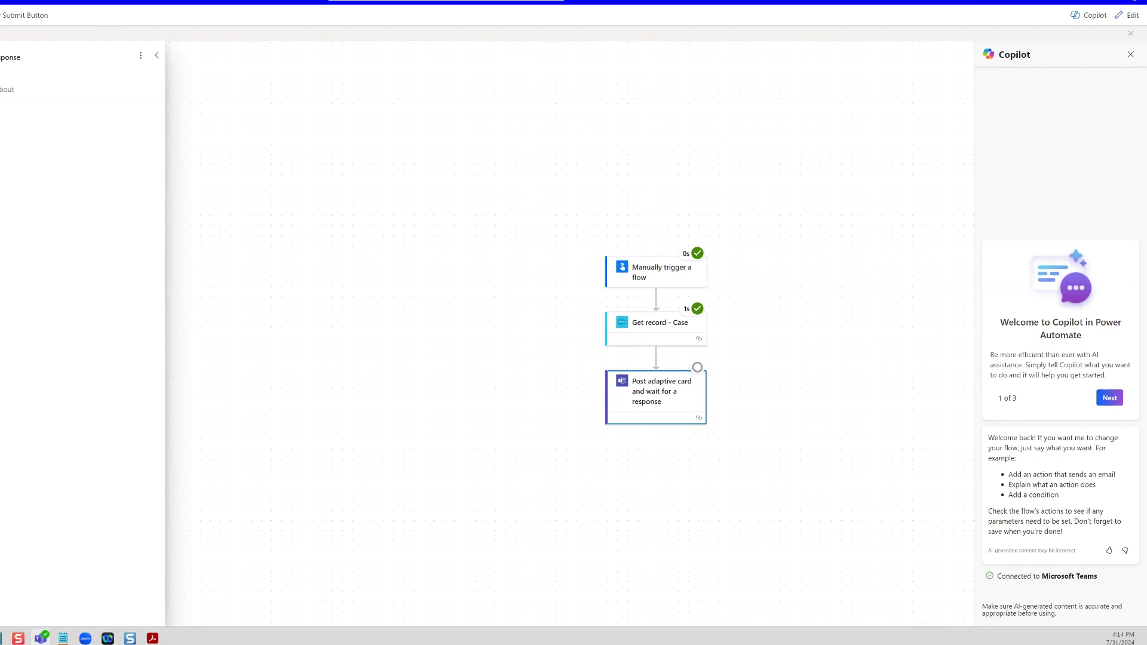
pyautogui.hotkey('alt', 'Tab')
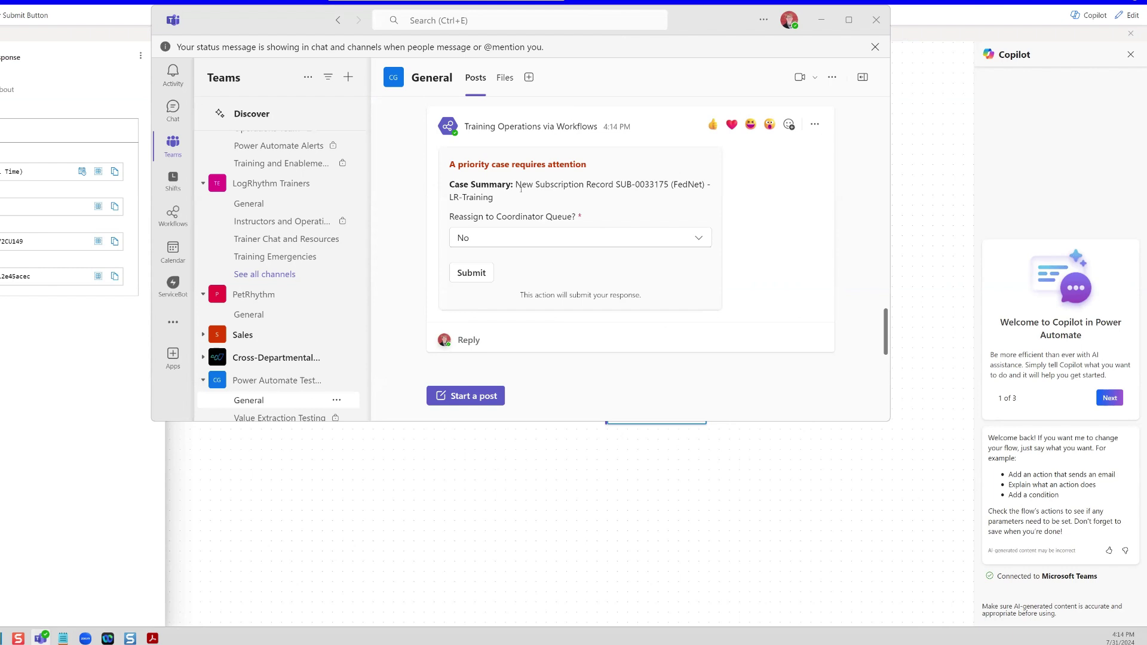
pyautogui.moveTo(507, 199); pyautogui.dragTo(516, 185)
pyautogui.click(580, 238)
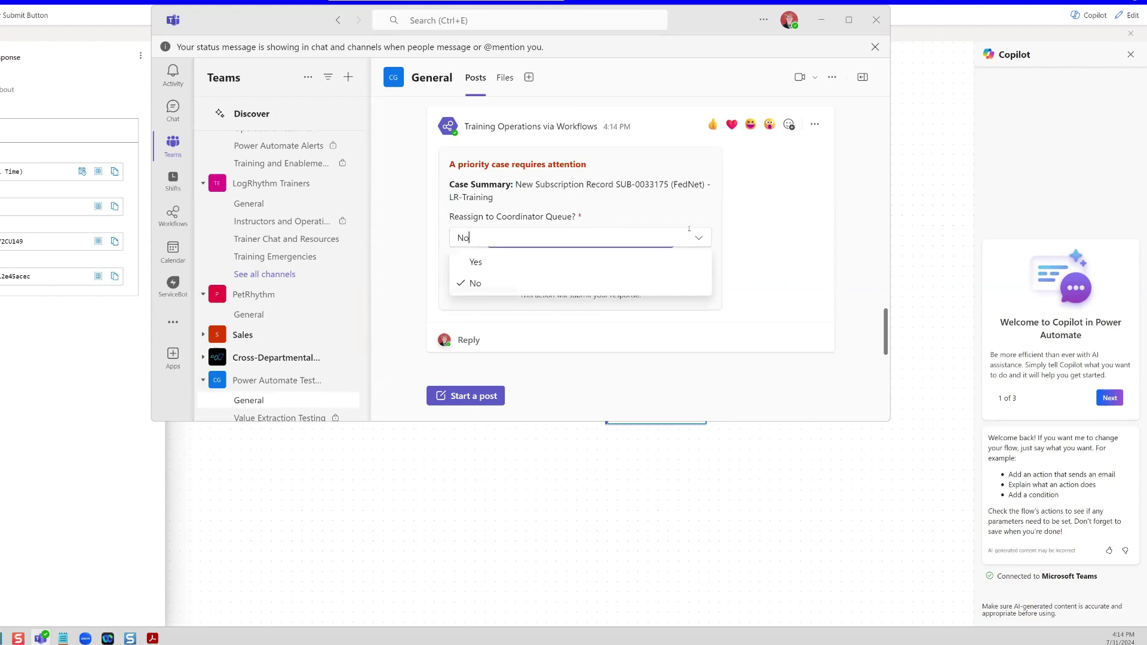
pyautogui.click(577, 239)
pyautogui.click(574, 240)
pyautogui.click(573, 242)
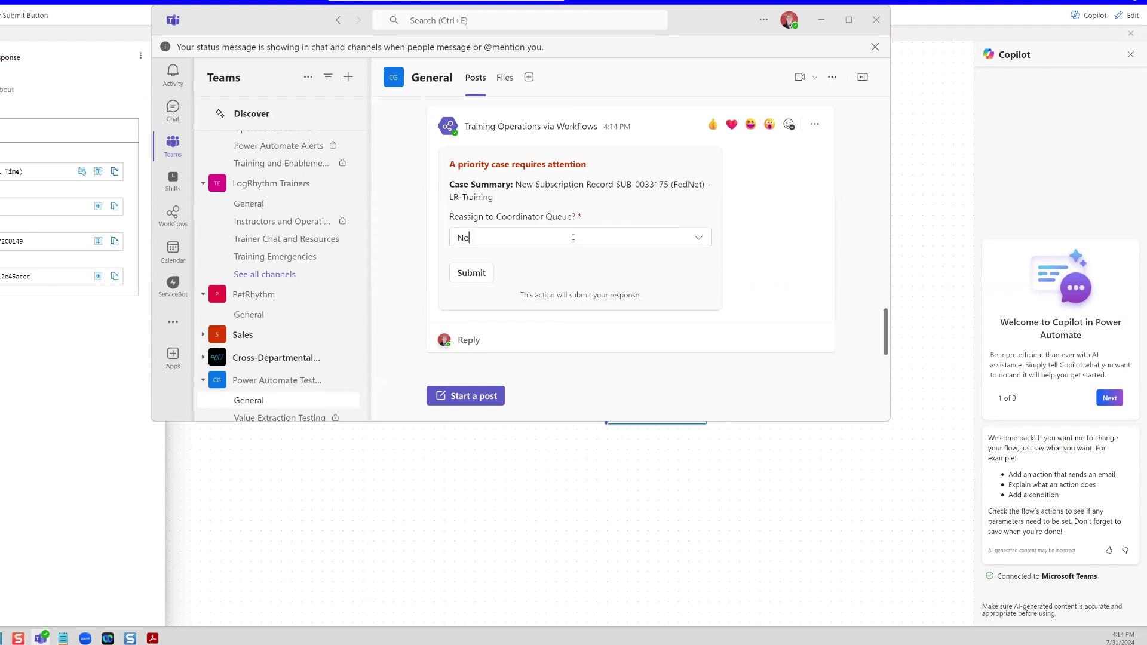
pyautogui.click(572, 238)
pyautogui.click(538, 265)
pyautogui.moveTo(648, 300); pyautogui.dragTo(520, 295)
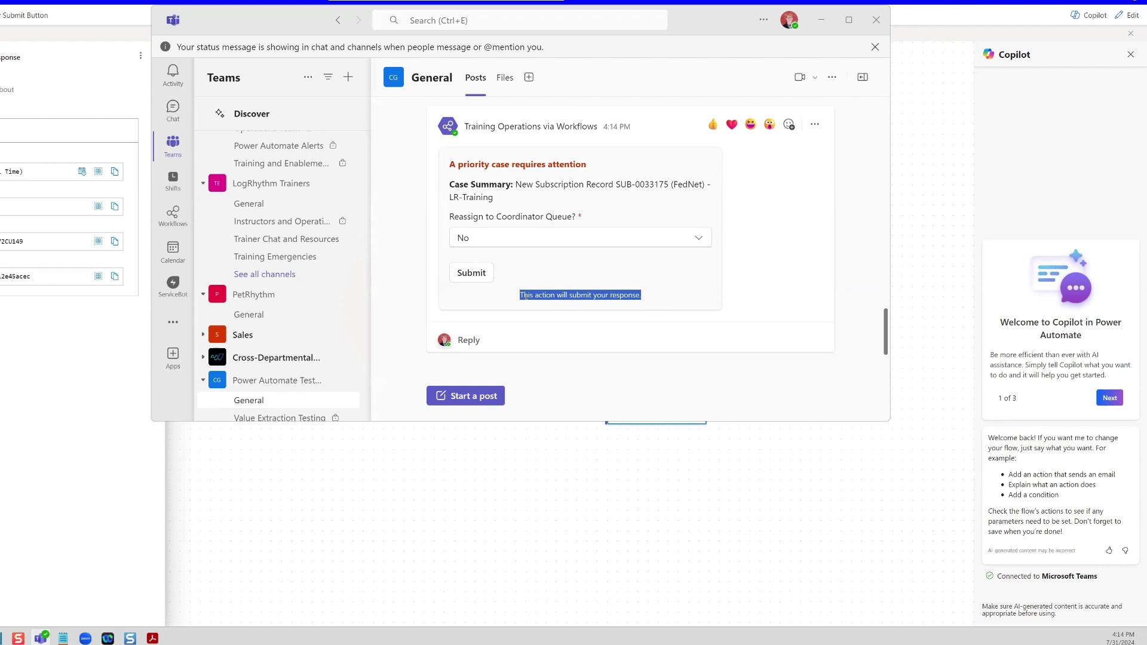
pyautogui.click(670, 299)
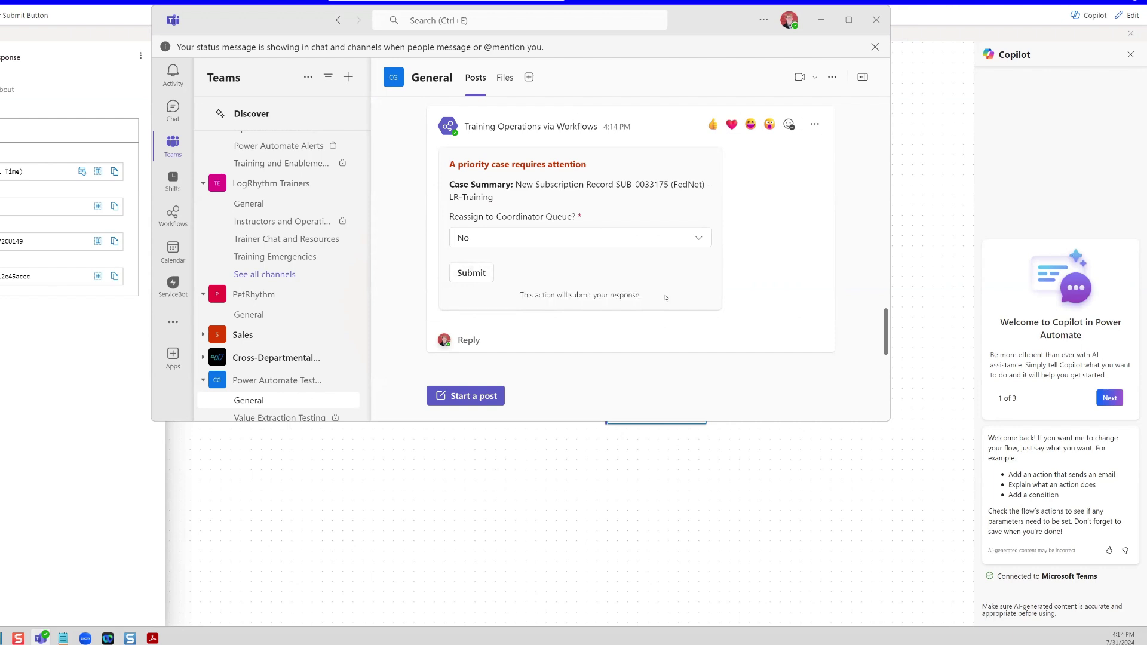
pyautogui.moveTo(653, 296); pyautogui.dragTo(522, 295)
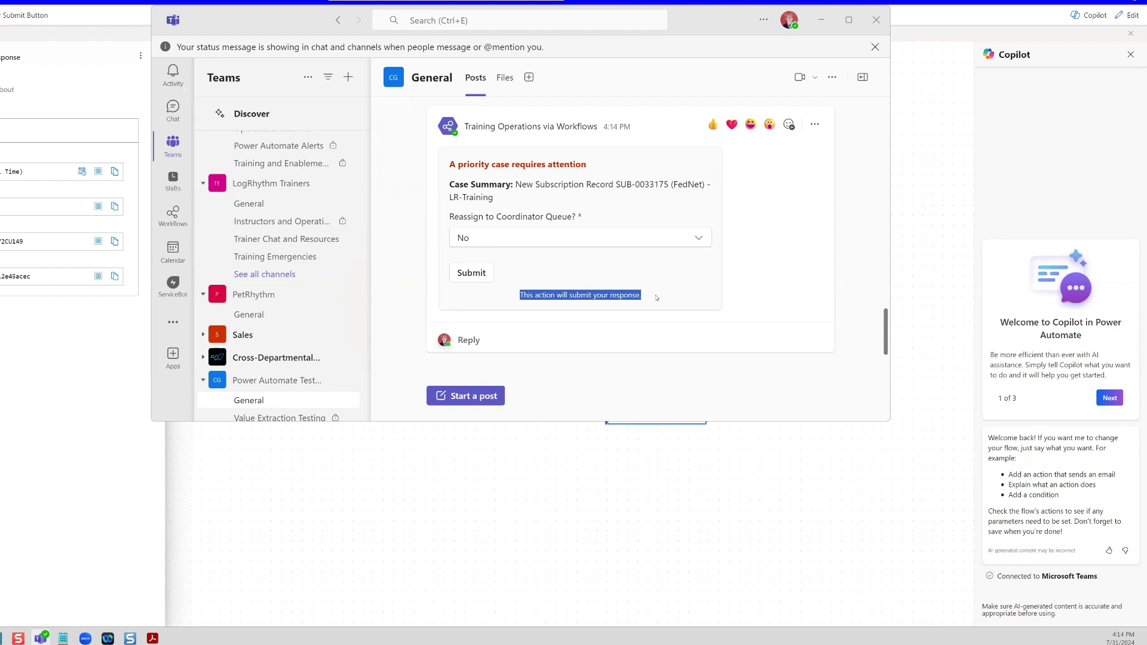
pyautogui.moveTo(656, 295); pyautogui.dragTo(520, 295)
pyautogui.moveTo(667, 300); pyautogui.dragTo(514, 296)
pyautogui.click(650, 295)
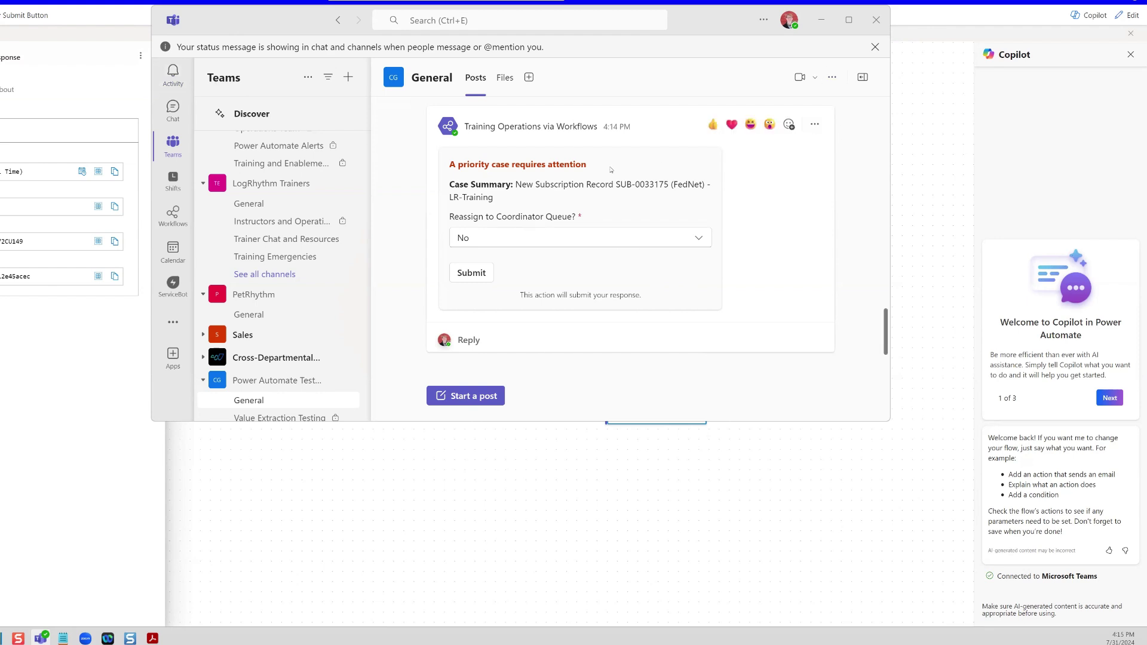
# Add a Compose action between Get record - Case and the adaptive card post
pyautogui.click(1034, 200)
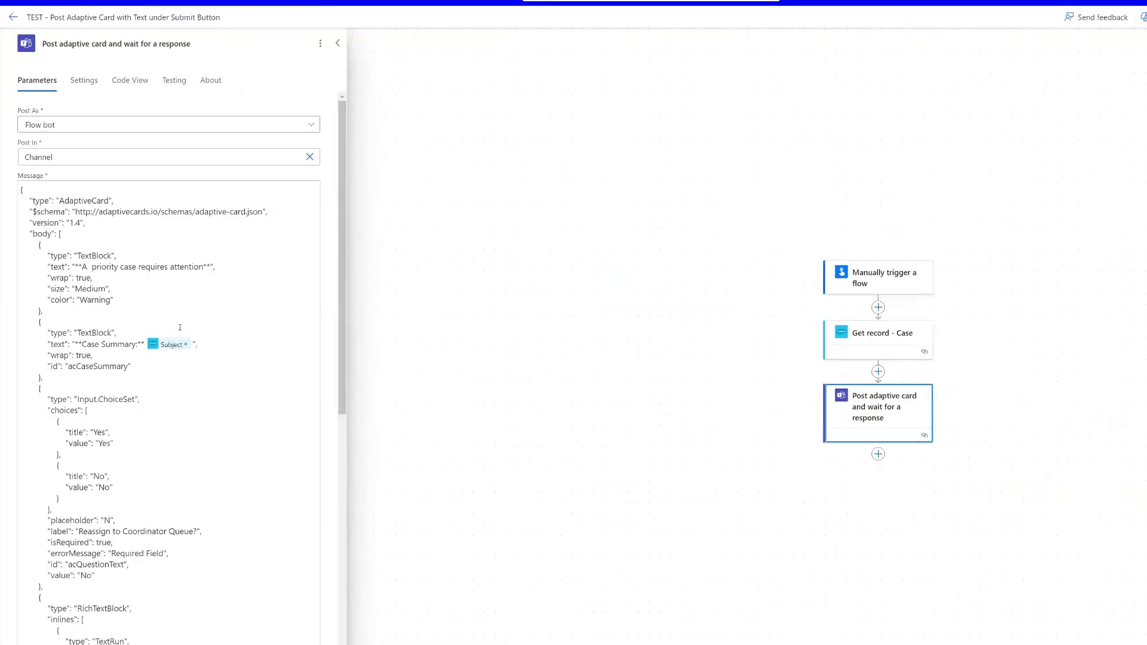
pyautogui.scroll(-6, 257, 434)
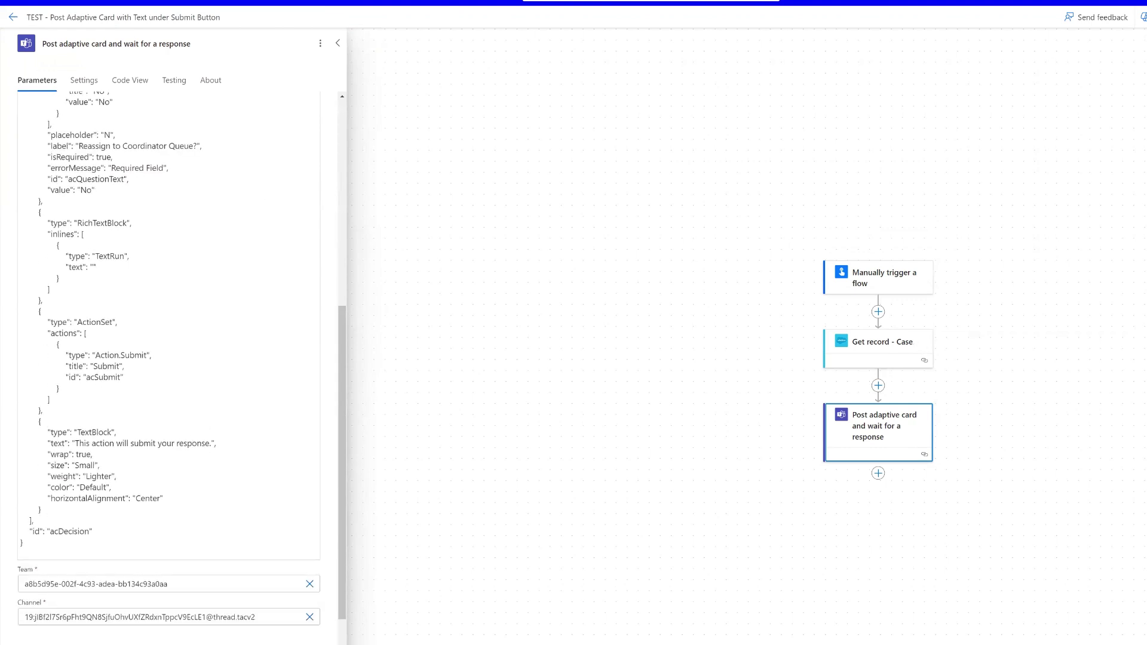
pyautogui.click(878, 385)
pyautogui.click(914, 376)
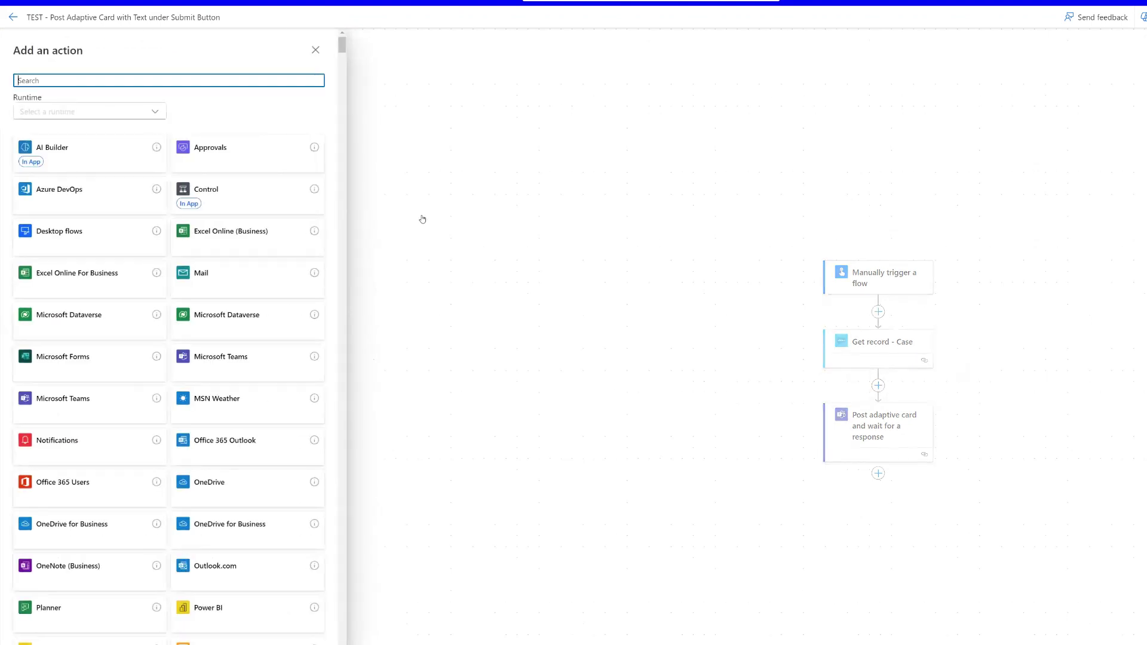
pyautogui.write('compose')
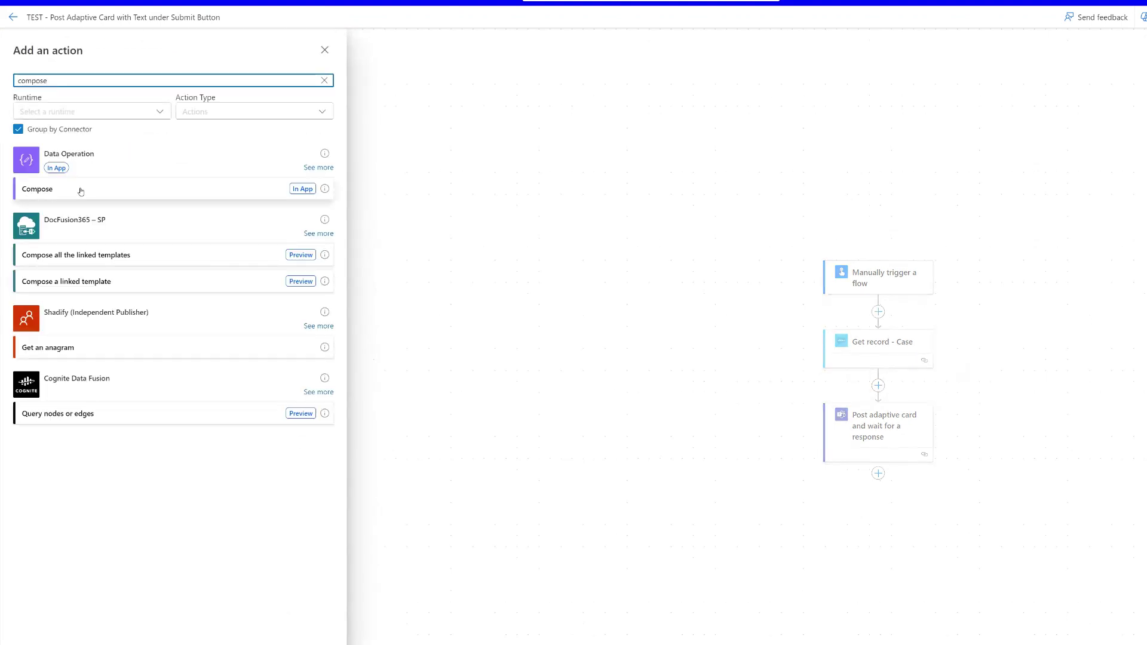
pyautogui.click(81, 192)
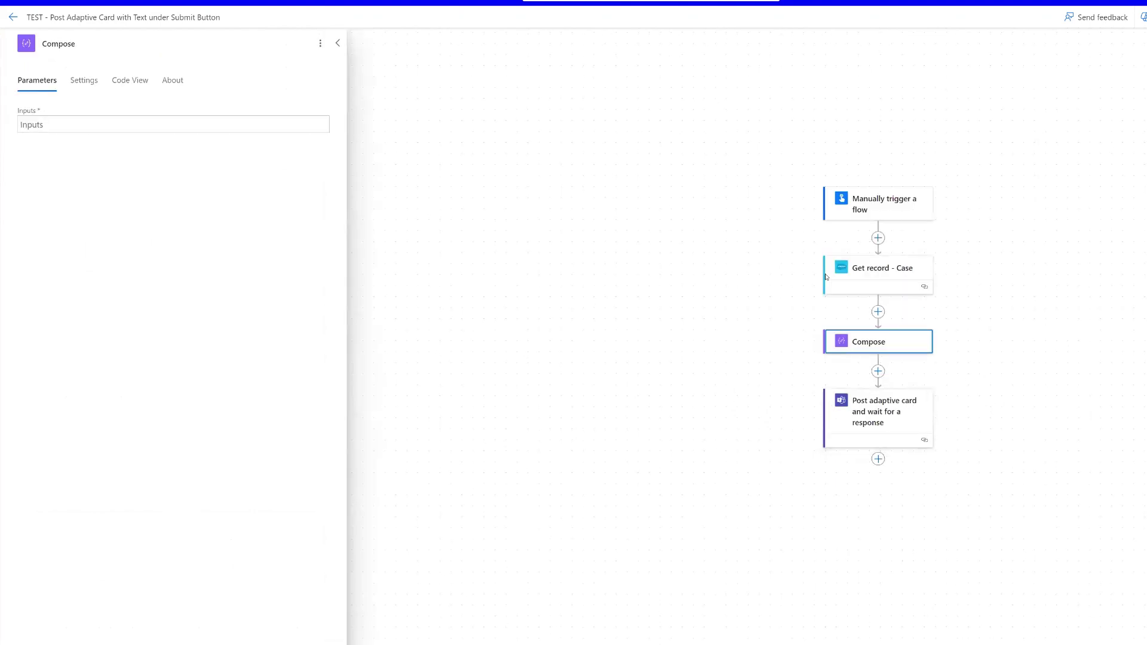
# Rename it 'Compose - Link to Flow', set Inputs to x, and save the flow
pyautogui.click(181, 44)
pyautogui.write('- Link ')
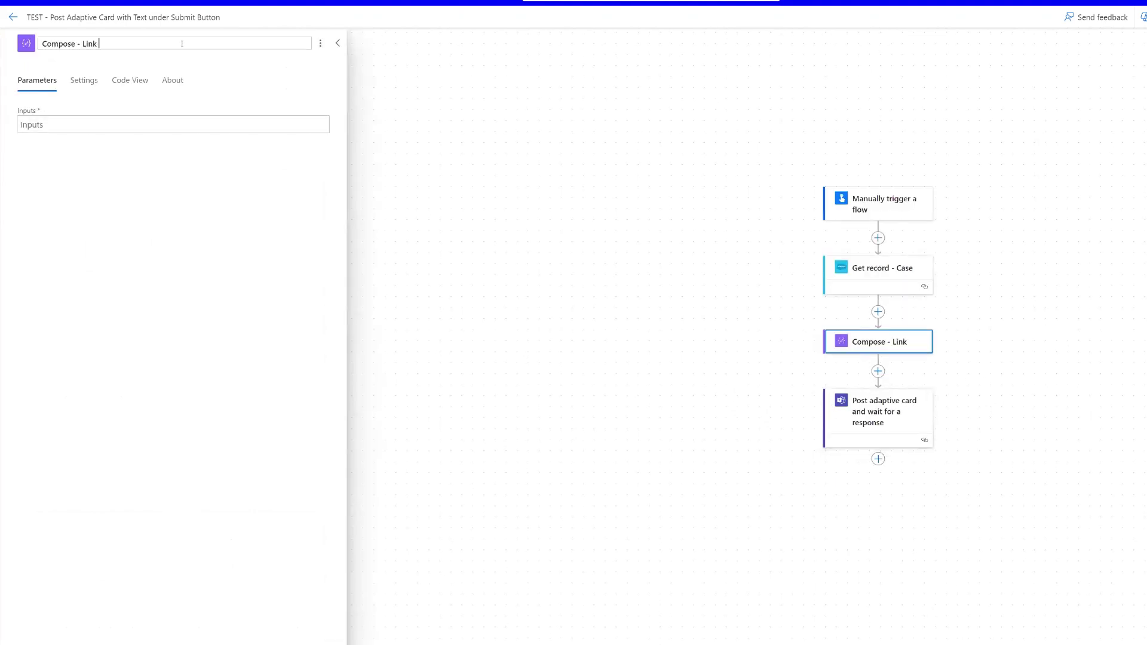
pyautogui.write('to Flow')
pyautogui.press('Return')
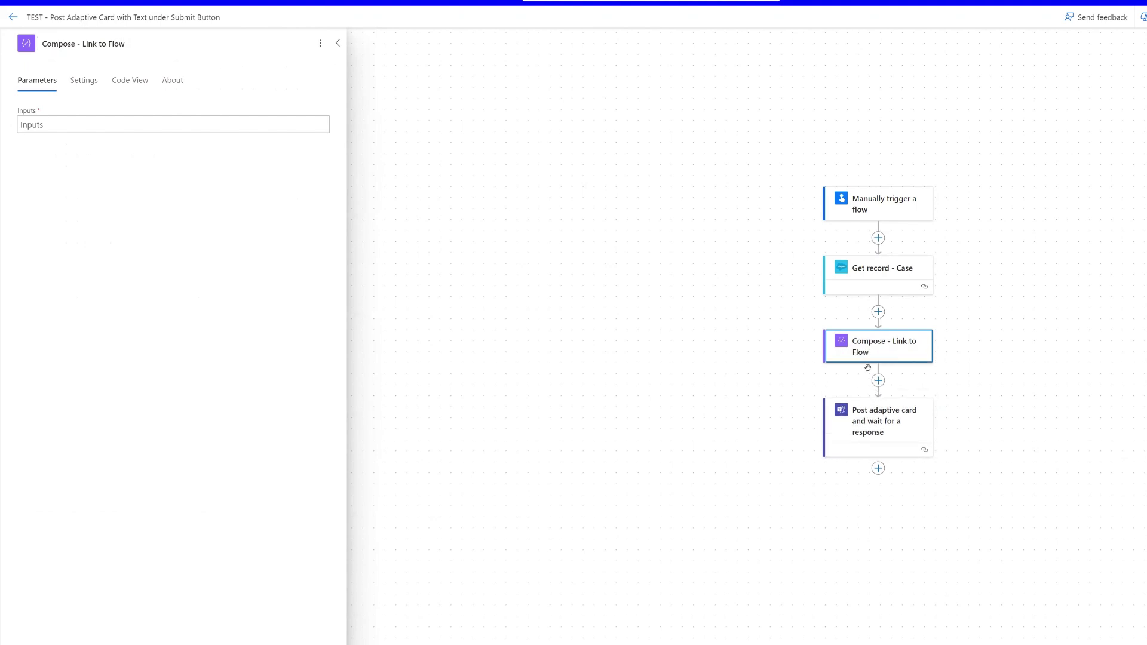
pyautogui.click(139, 122)
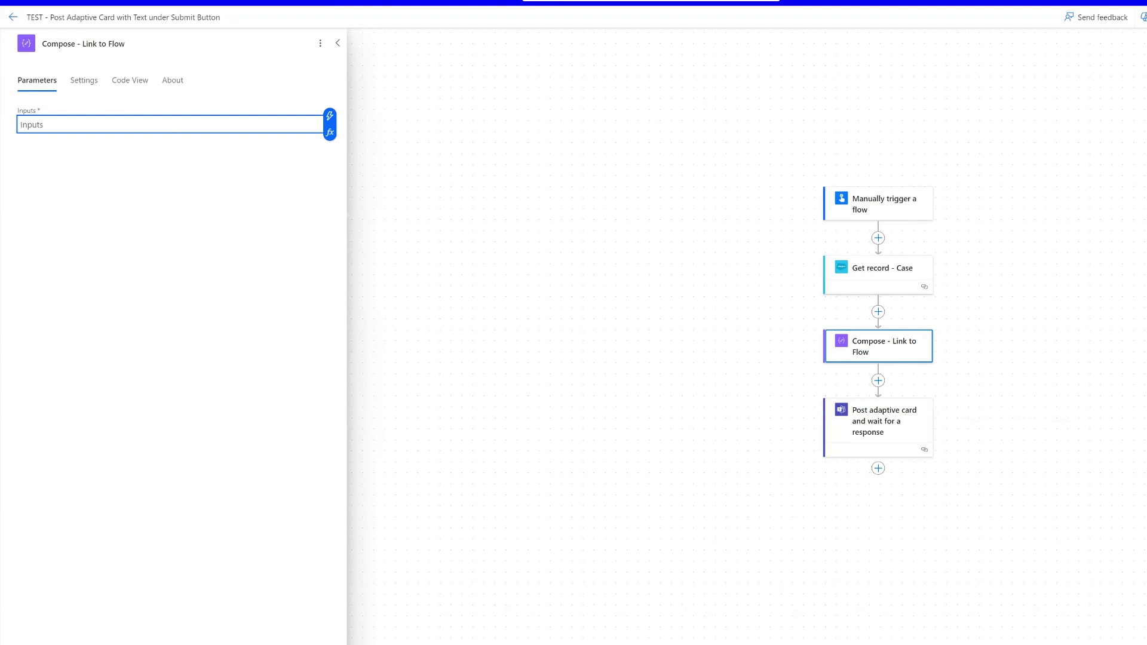
pyautogui.write('x')
pyautogui.hotkey('ctrl', 's')
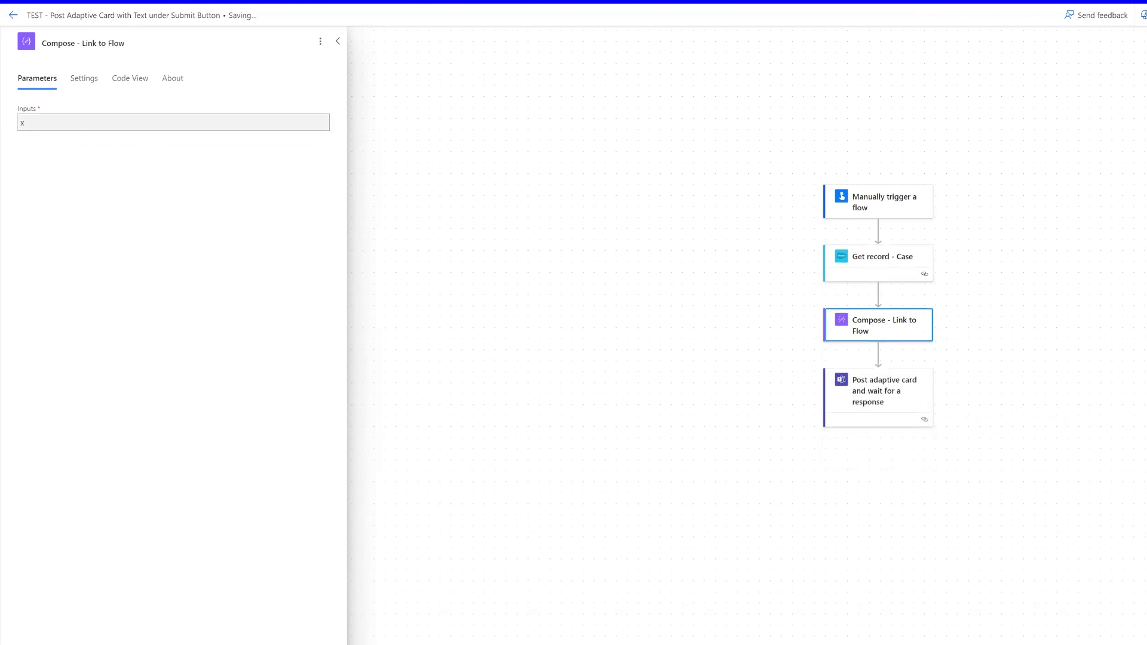
# Copy the flow details page URL, add a colleague as co-owner, and refresh the run history
pyautogui.click(12, 16)
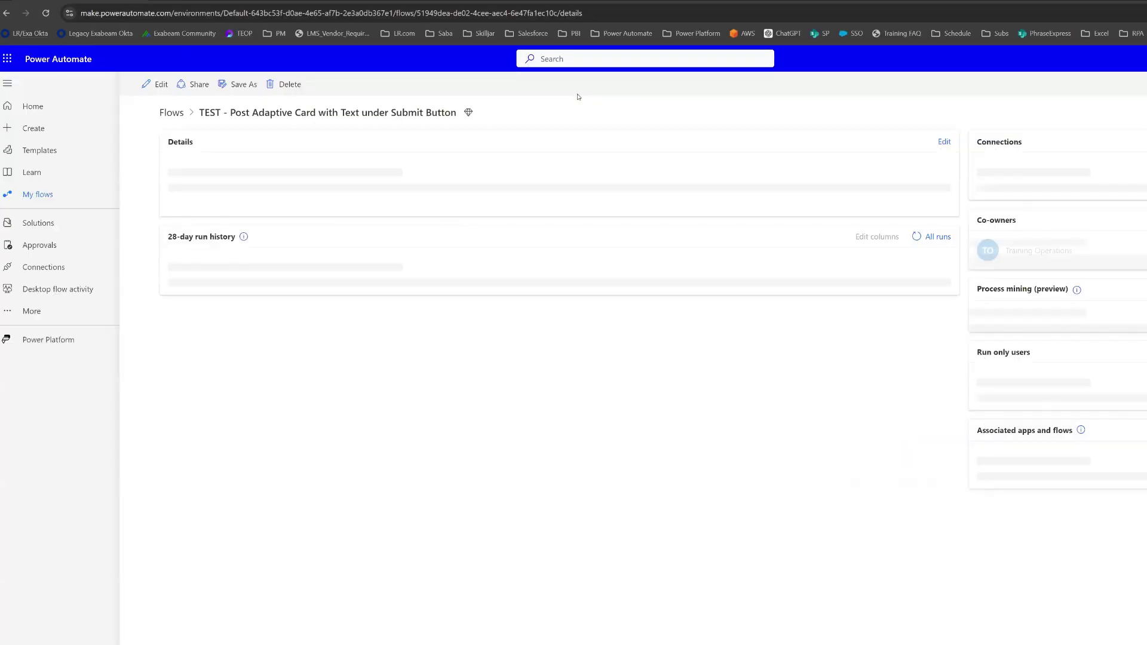
pyautogui.click(565, 12)
pyautogui.hotkey('ctrl', 'c')
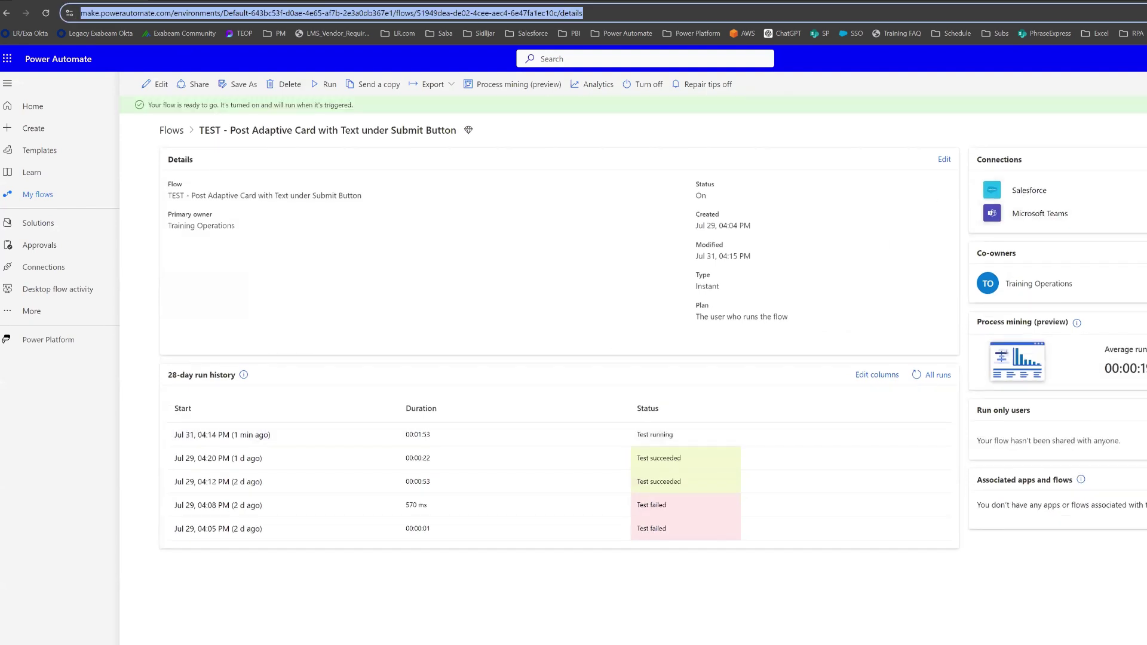
pyautogui.scroll(-1, 1067, 304)
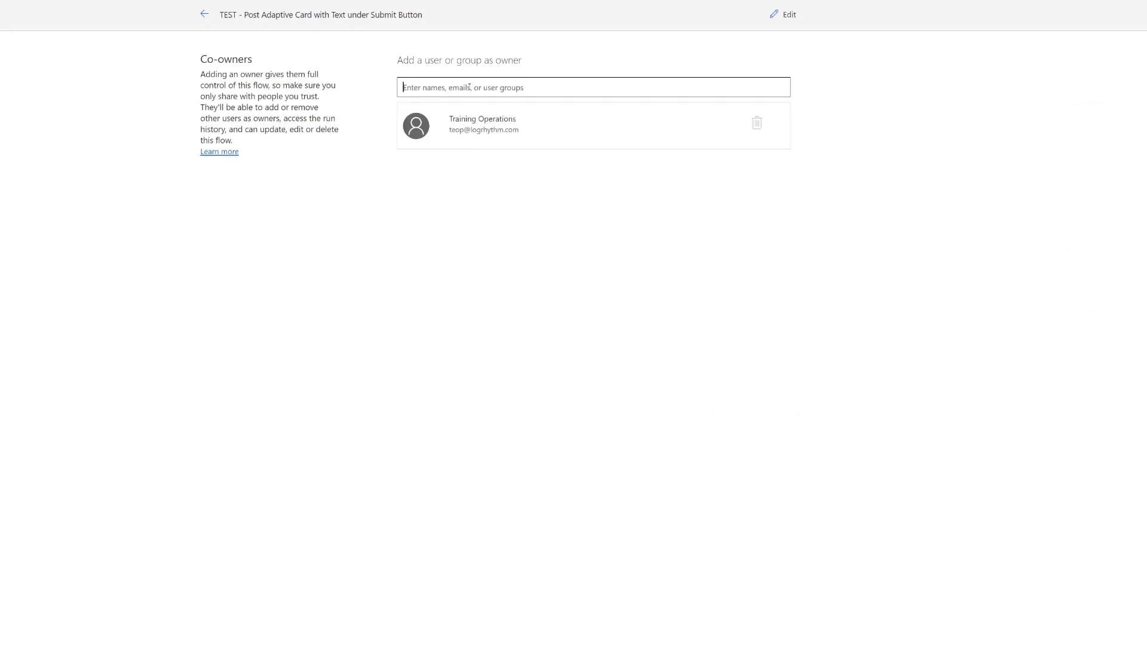
pyautogui.write('jeremy')
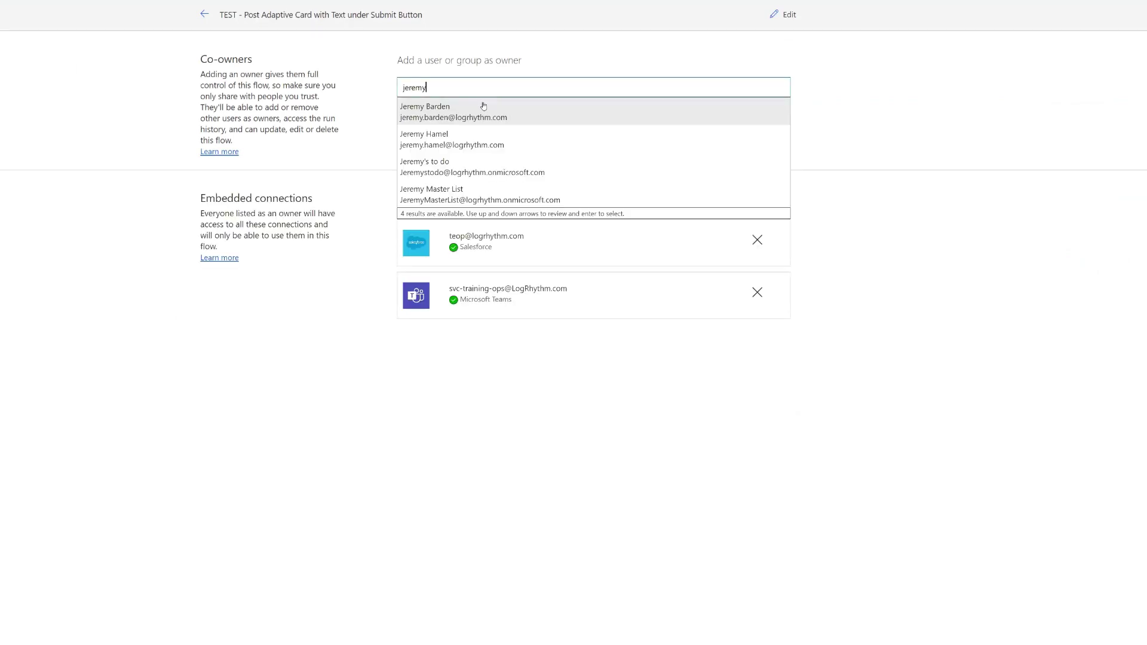
pyautogui.click(545, 112)
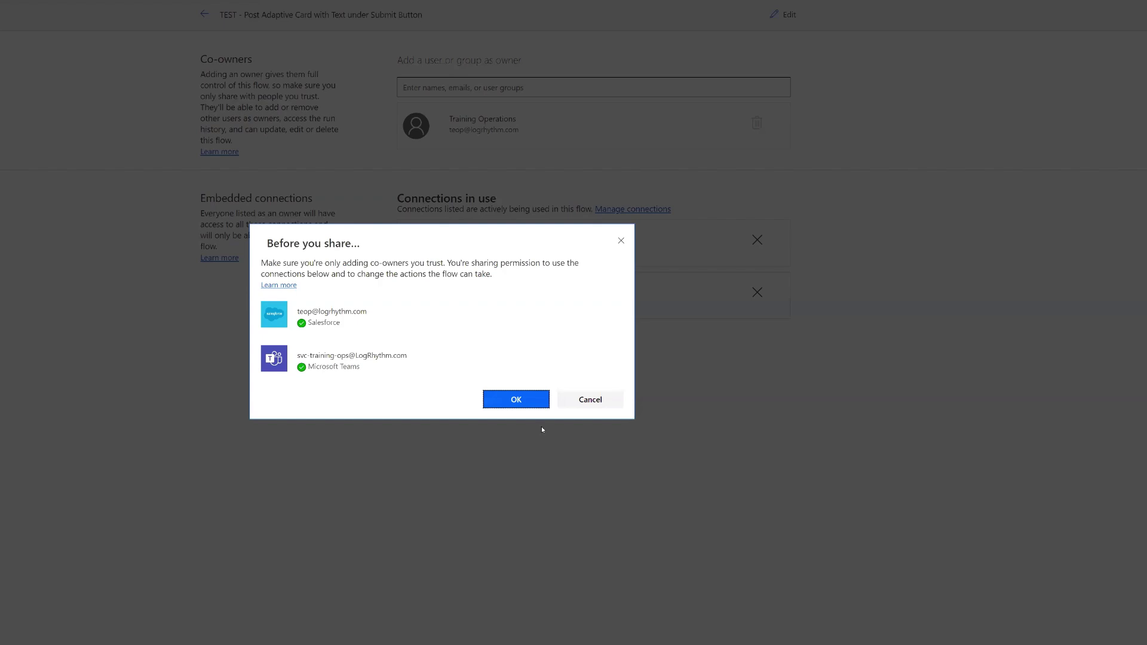
pyautogui.click(516, 405)
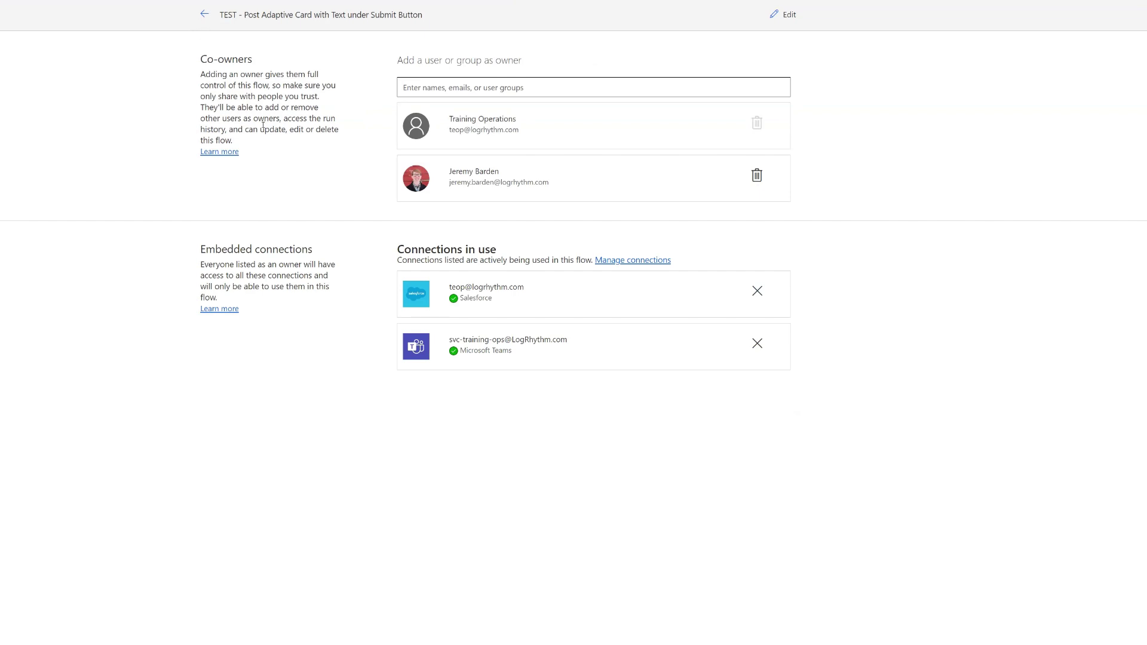
pyautogui.click(205, 14)
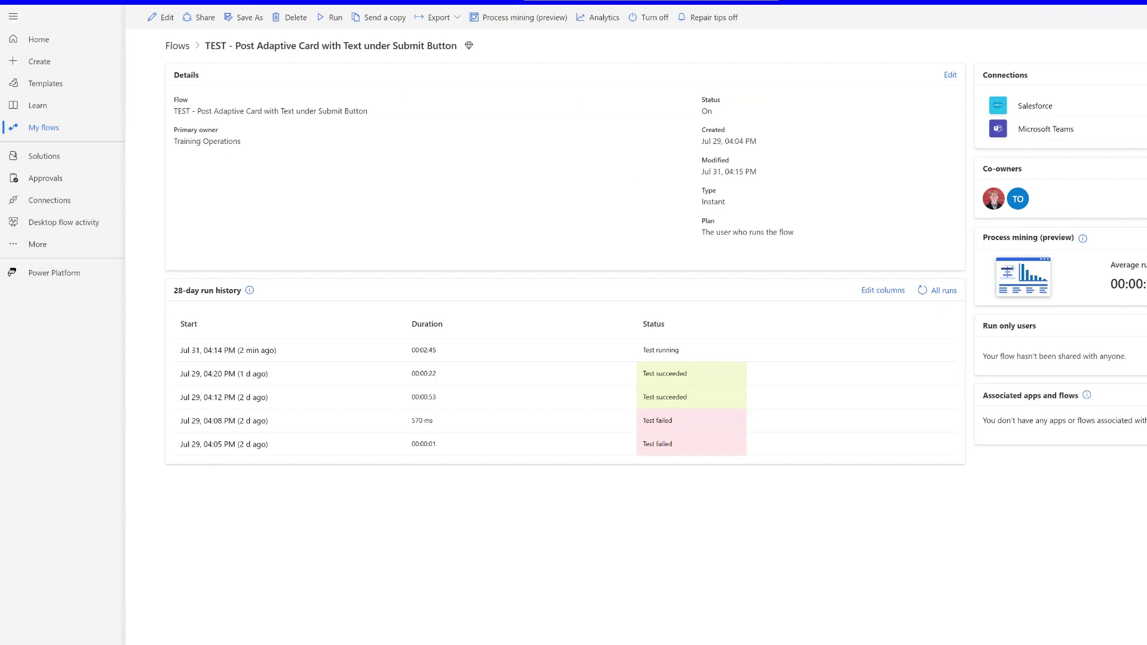
pyautogui.click(930, 291)
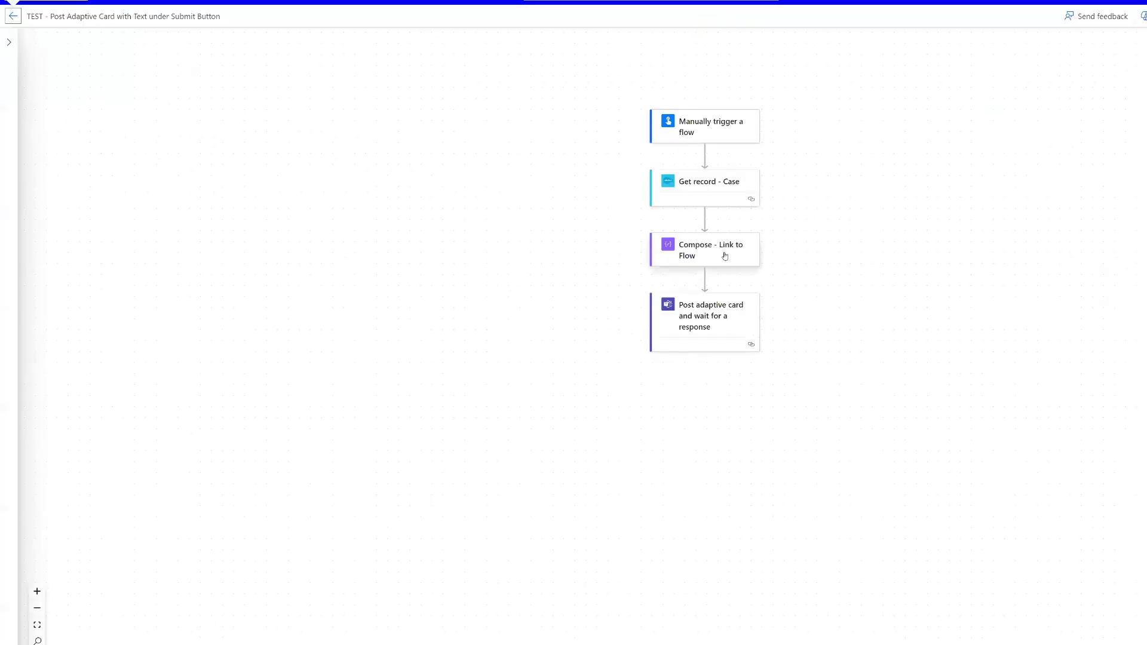
# Replace the placeholder x in Compose - Link to Flow Inputs with the pasted flow details URL
pyautogui.click(726, 250)
pyautogui.click(55, 122)
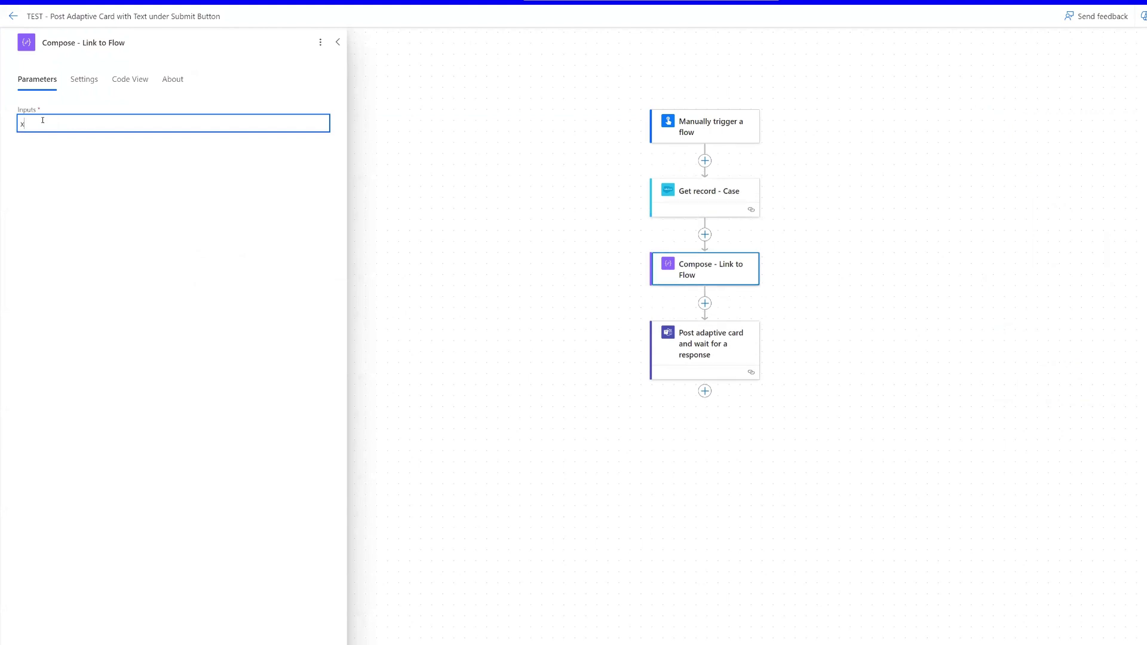
pyautogui.hotkey('ctrl', 'a')
pyautogui.hotkey('ctrl', 'v')
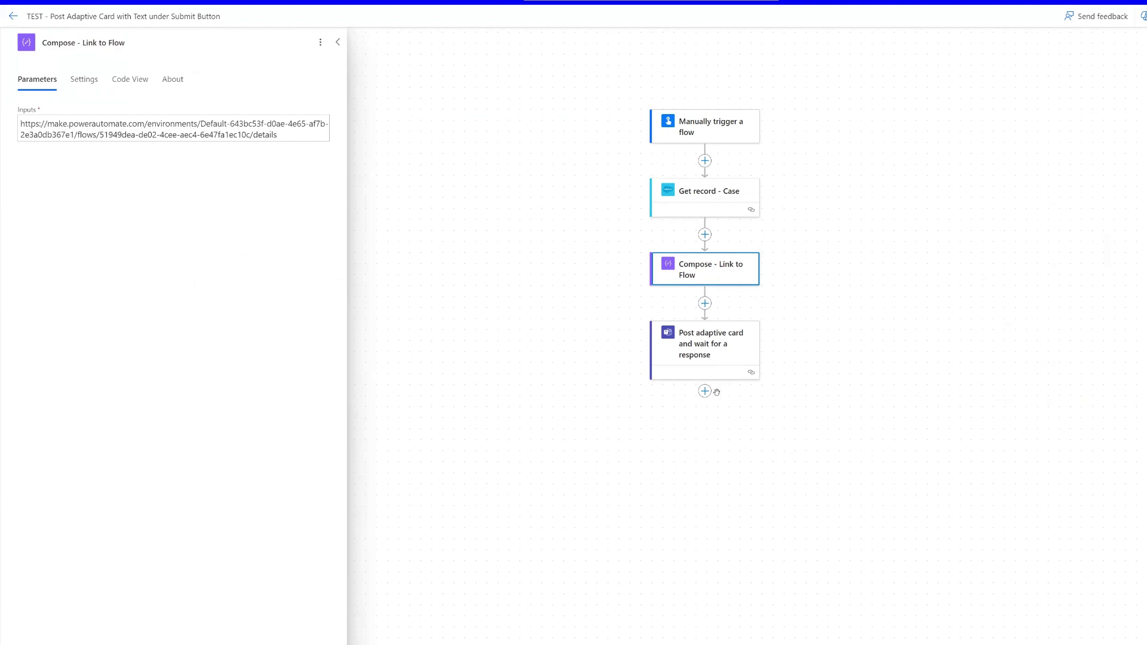
# Rewrite the card's last TextBlock as '[Power Automate flow that triggered this post]('
pyautogui.click(700, 343)
pyautogui.scroll(-8, 272, 401)
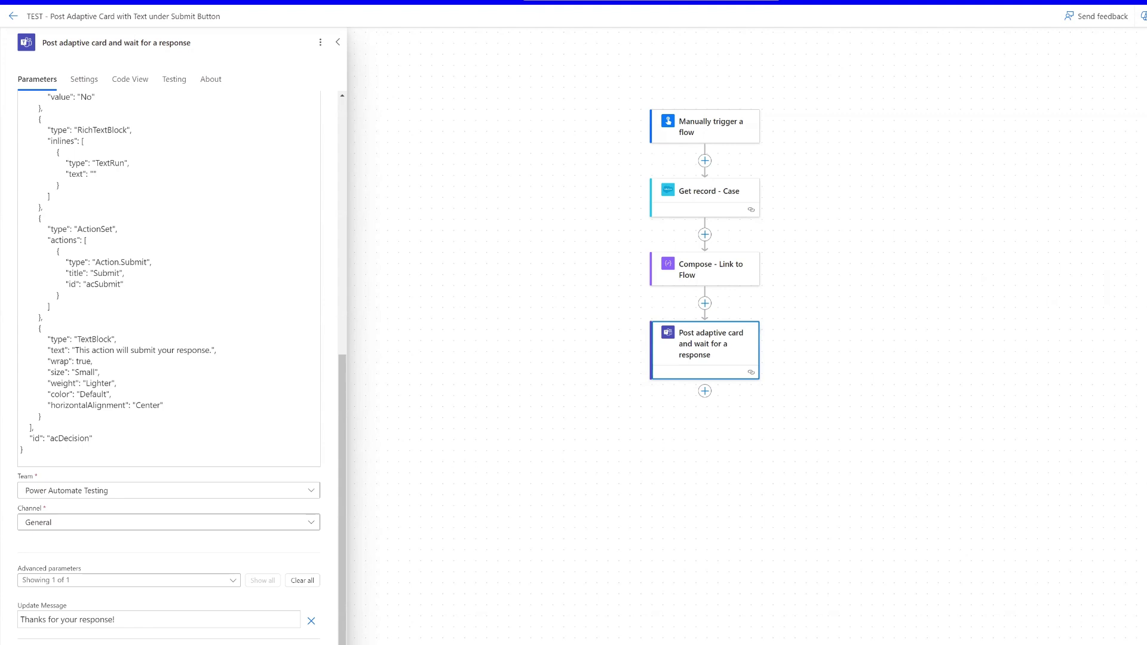
pyautogui.click(211, 351)
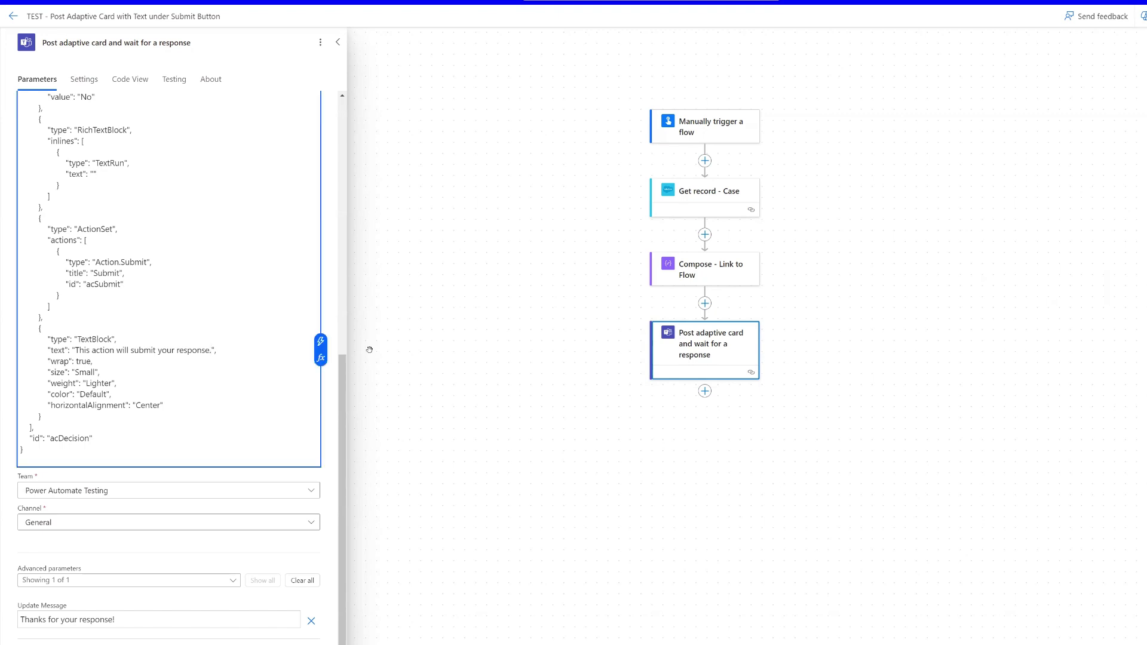
pyautogui.press('BackSpace')
pyautogui.press('BackSpace')
pyautogui.press('BackSpace')
pyautogui.press('BackSpace')
pyautogui.press('BackSpace')
pyautogui.press('BackSpace')
pyautogui.press('BackSpace')
pyautogui.press('BackSpace')
pyautogui.press('BackSpace')
pyautogui.press('BackSpace')
pyautogui.press('BackSpace')
pyautogui.press('BackSpace')
pyautogui.press('BackSpace')
pyautogui.press('BackSpace')
pyautogui.press('BackSpace')
pyautogui.press('BackSpace')
pyautogui.press('BackSpace')
pyautogui.press('BackSpace')
pyautogui.press('BackSpace')
pyautogui.press('BackSpace')
pyautogui.press('BackSpace')
pyautogui.press('BackSpace')
pyautogui.press('BackSpace')
pyautogui.press('BackSpace')
pyautogui.press('BackSpace')
pyautogui.write('[Link to Power Automate flow that triggered this')
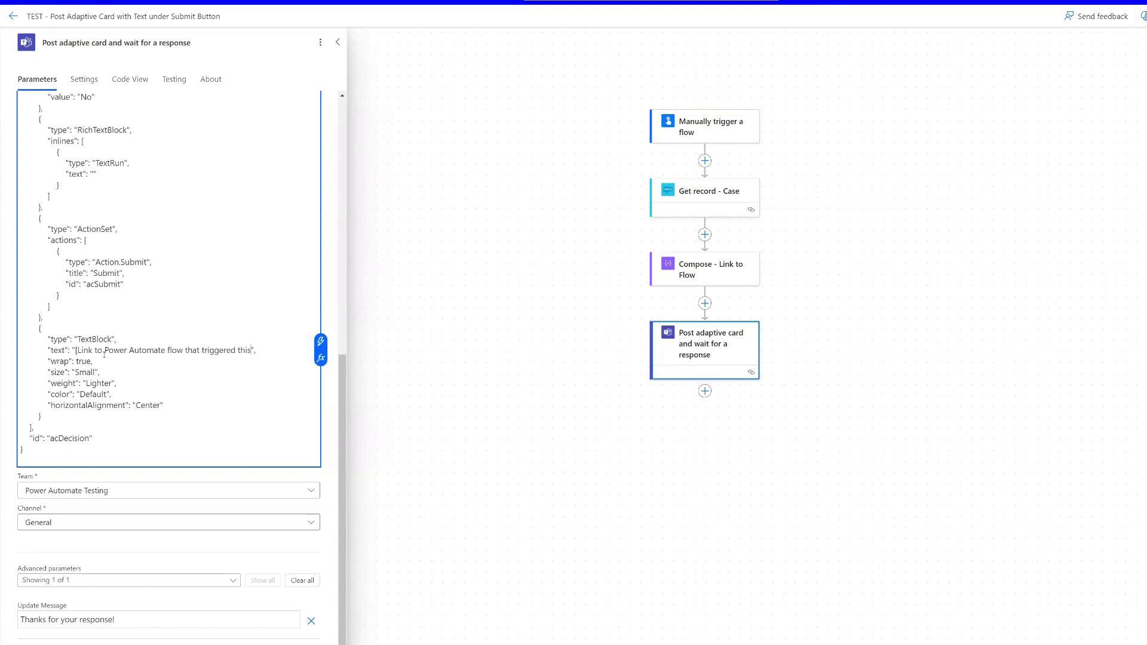
pyautogui.press('BackSpace')
pyautogui.press('BackSpace')
pyautogui.press('BackSpace')
pyautogui.press('BackSpace')
pyautogui.press('BackSpace')
pyautogui.press('BackSpace')
pyautogui.press('BackSpace')
pyautogui.press('BackSpace')
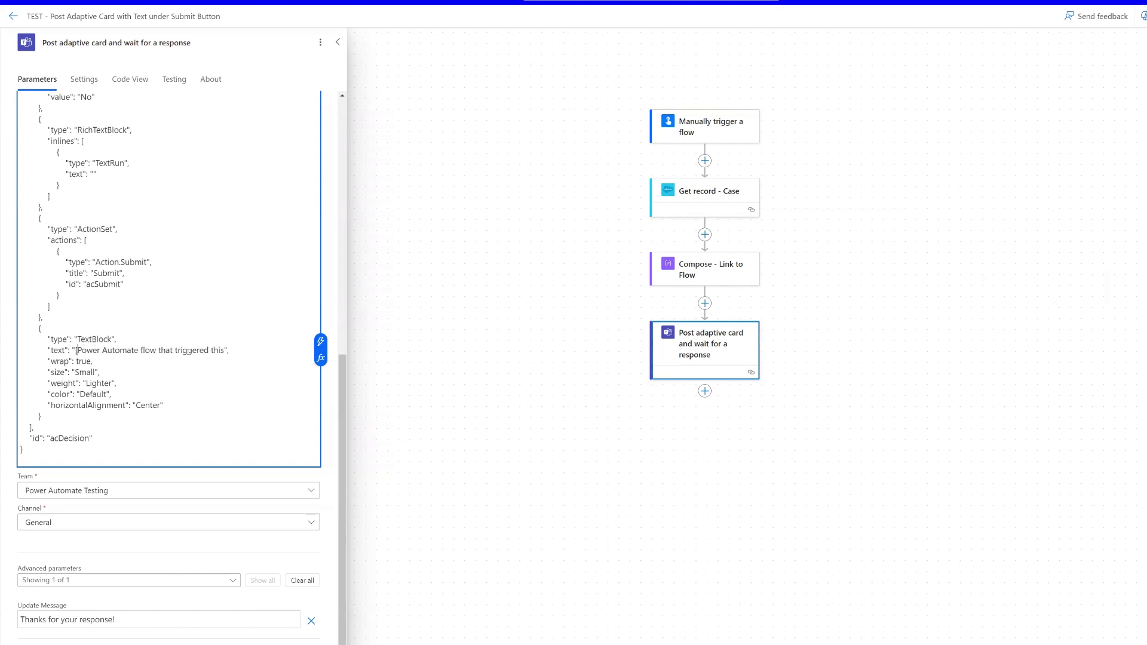
pyautogui.click(224, 352)
pyautogui.write('post')
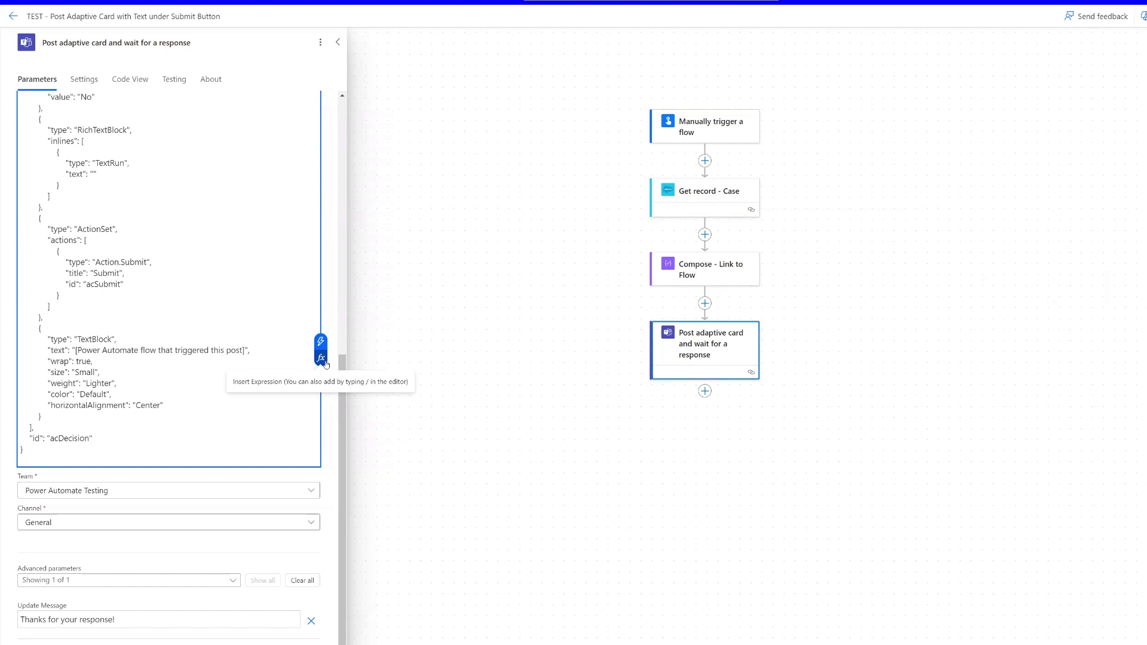
pyautogui.write('9')
pyautogui.press('BackSpace')
pyautogui.write('(')
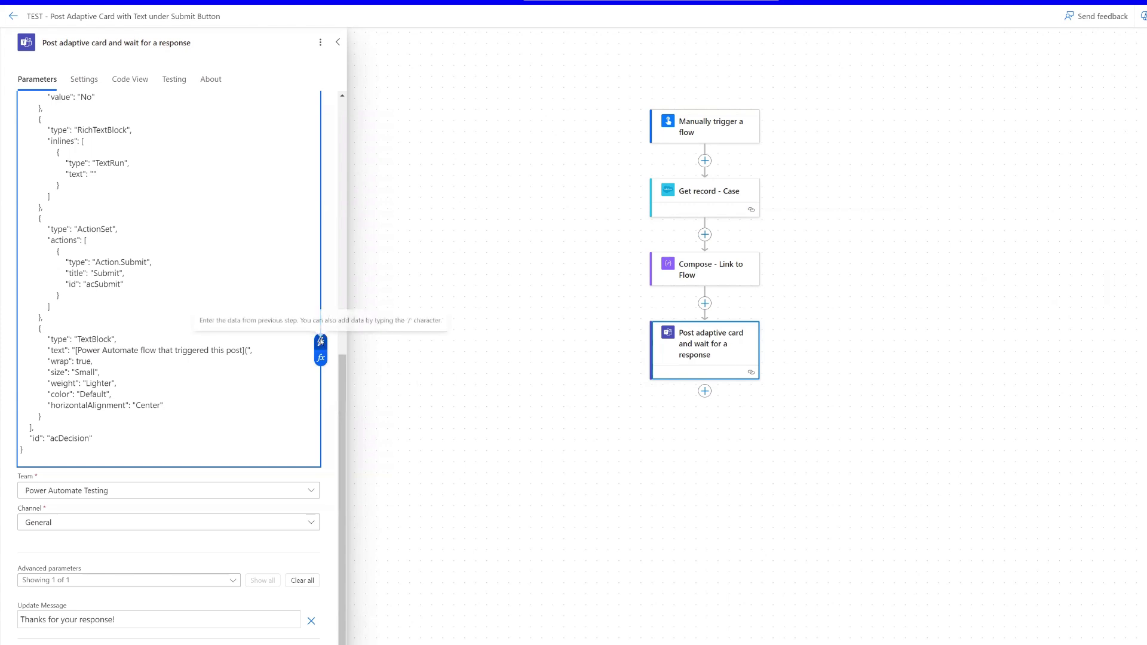
# Insert the Compose Outputs as the link target and save the flow
pyautogui.click(321, 341)
pyautogui.click(398, 65)
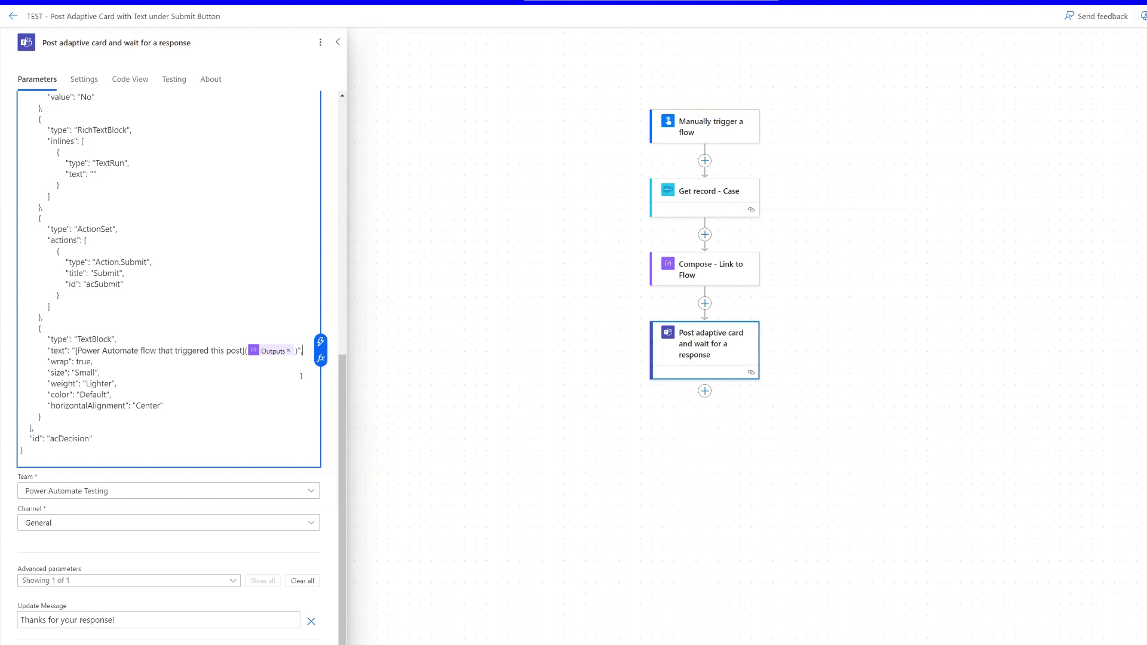
pyautogui.click(302, 351)
pyautogui.hotkey('ctrl', 's')
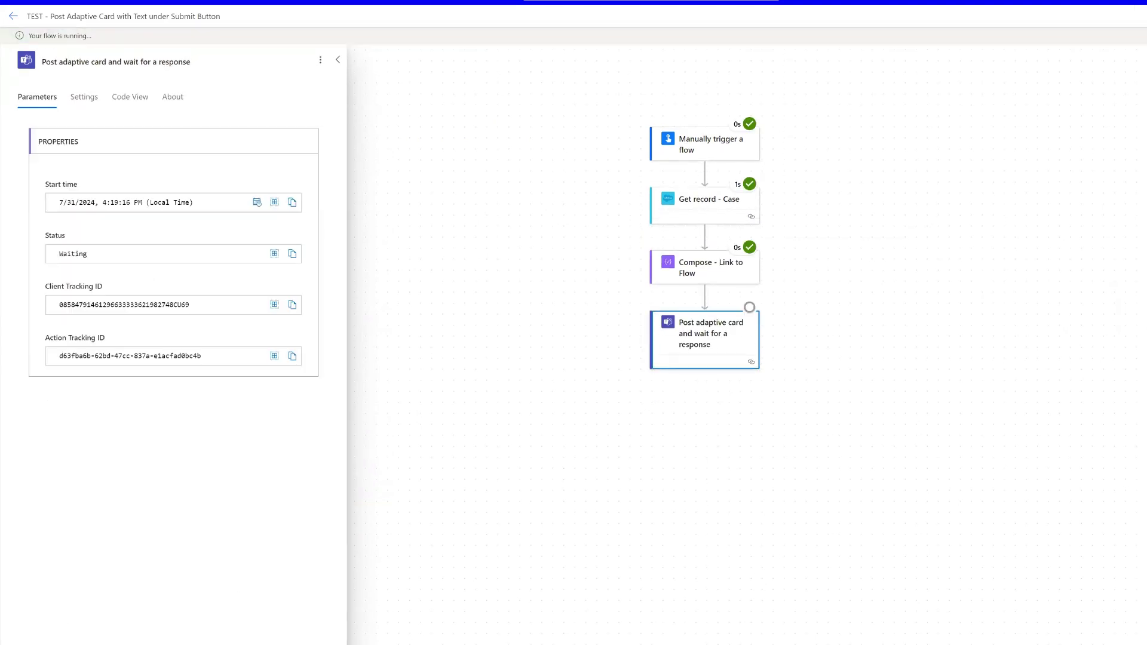
# Check the test card's footer link in Teams, then submit the card and return to the run
pyautogui.hotkey('alt', 'Tab')
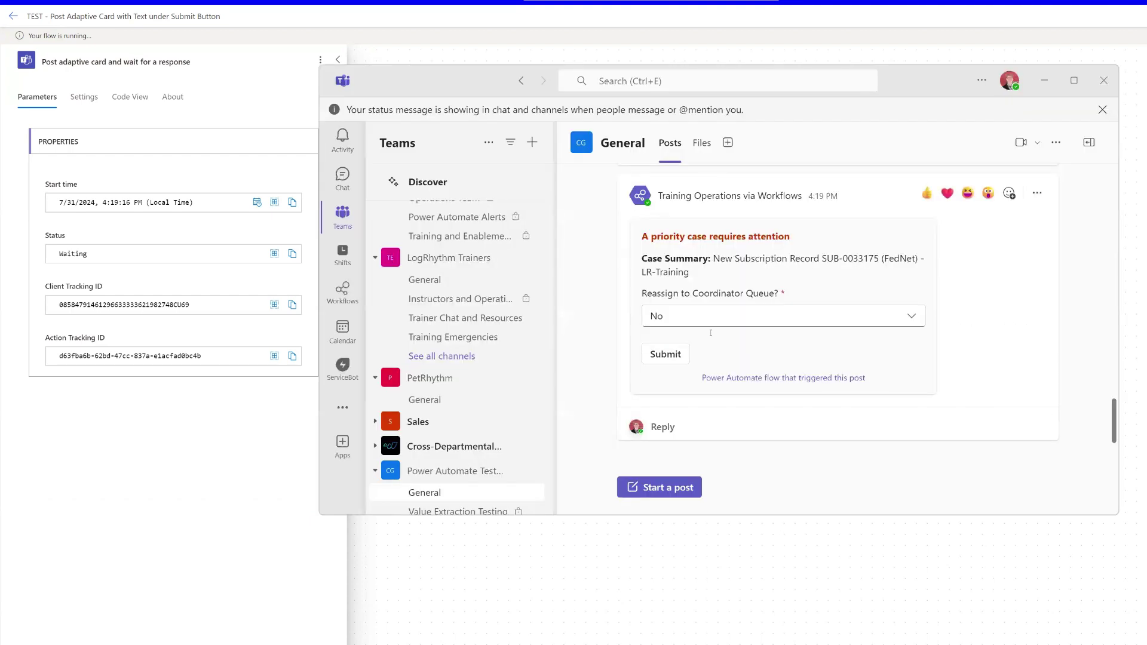
pyautogui.click(795, 378)
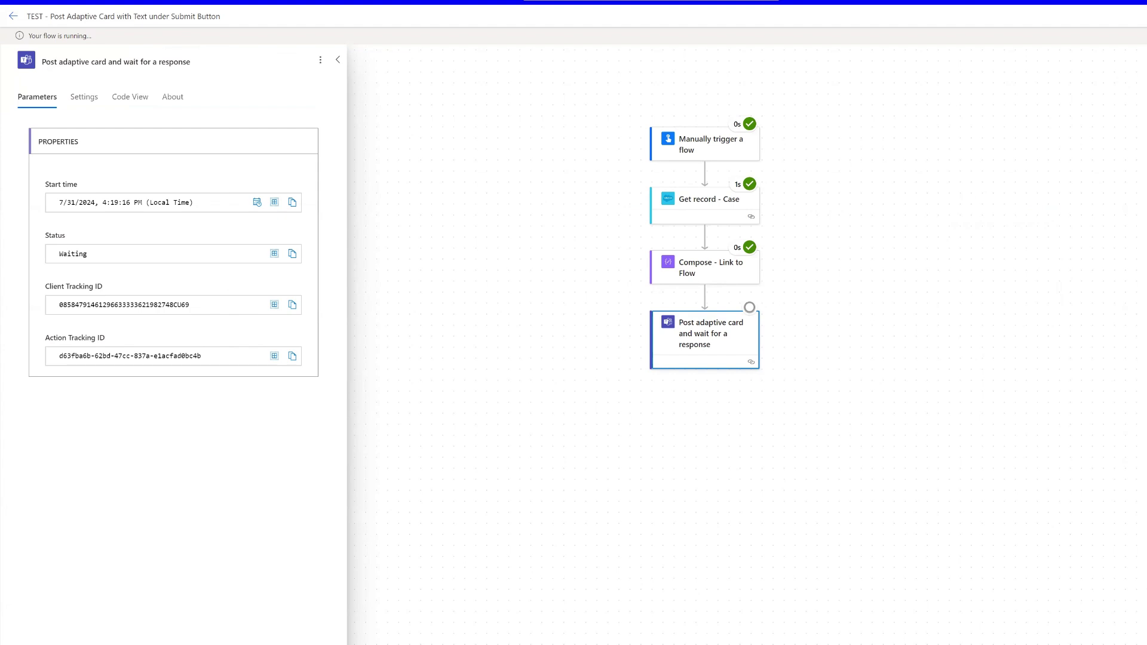
pyautogui.hotkey('alt', 'Tab')
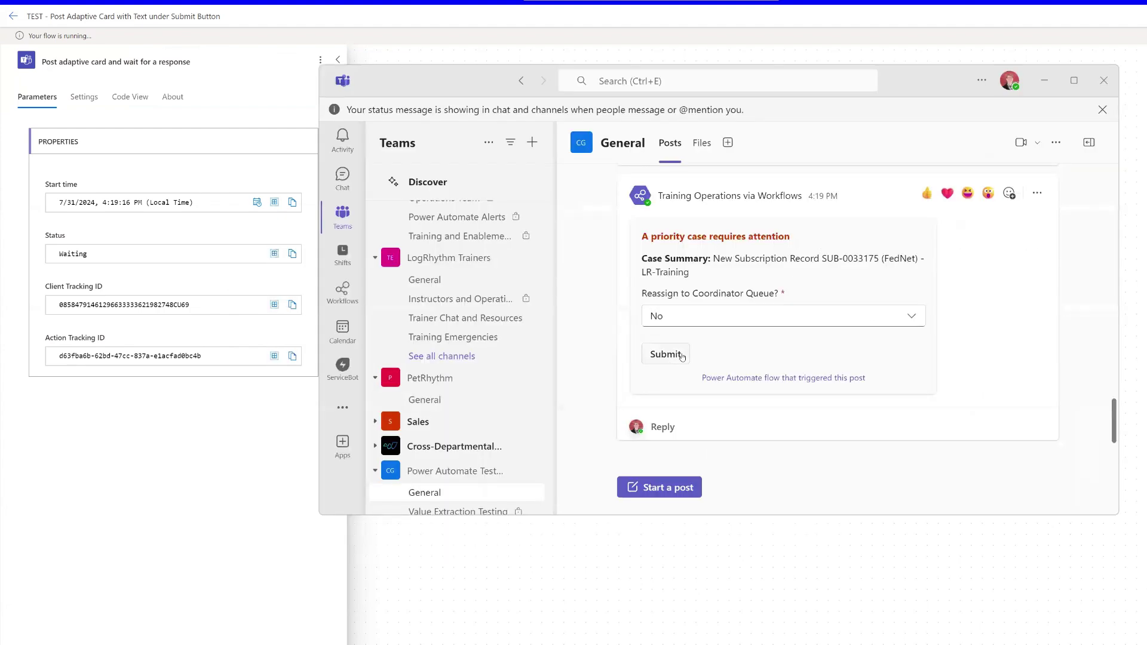
pyautogui.click(682, 357)
pyautogui.hotkey('alt', 'Tab')
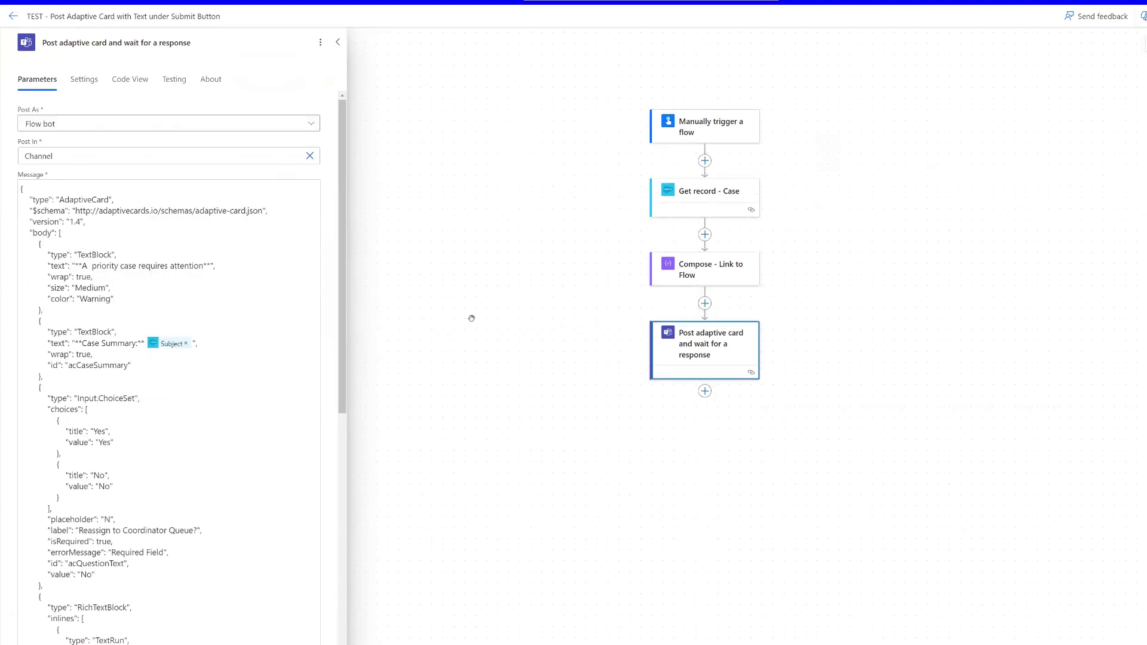
# Add a Power Automate Management Get Flow action after the Compose step
pyautogui.click(704, 303)
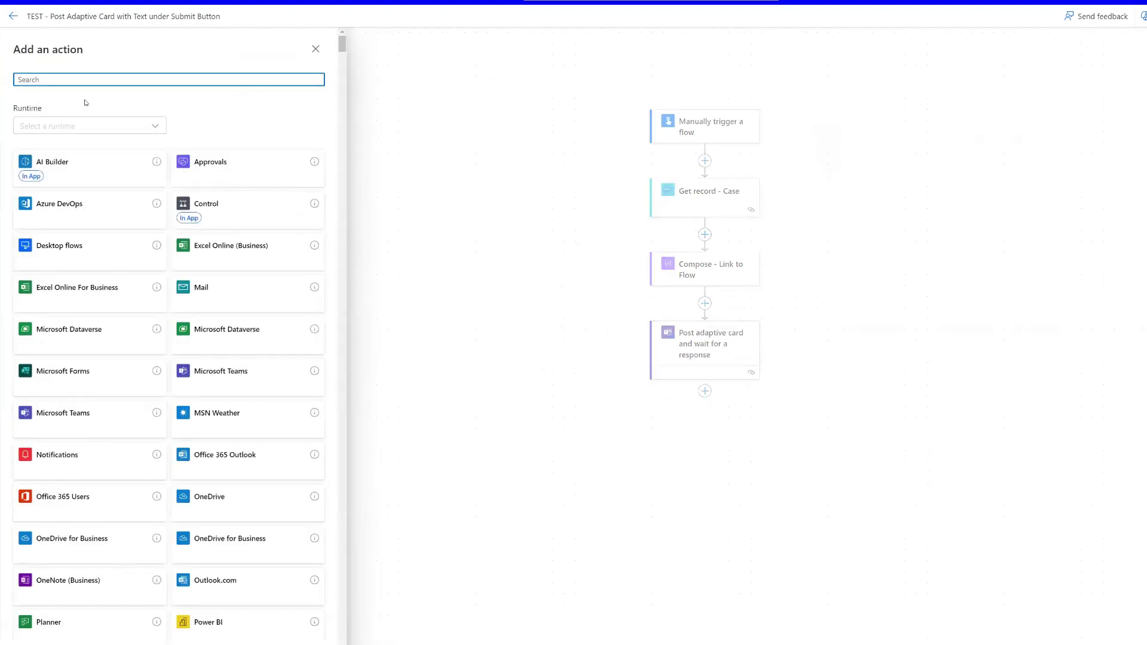
pyautogui.write('power automate')
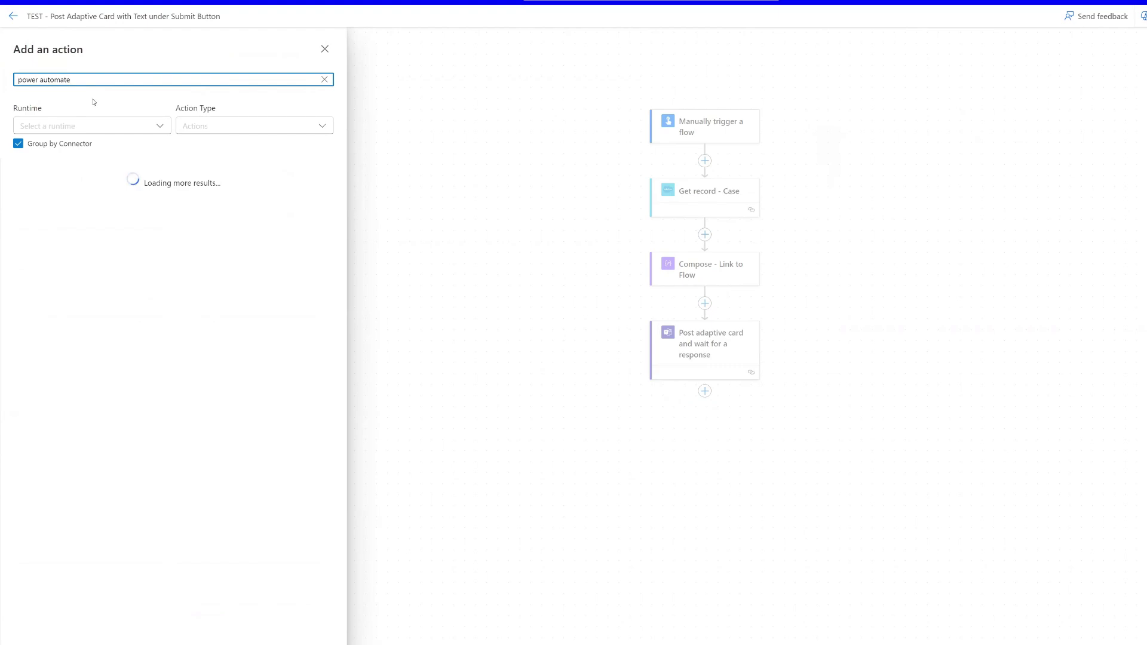
pyautogui.scroll(-5, 138, 277)
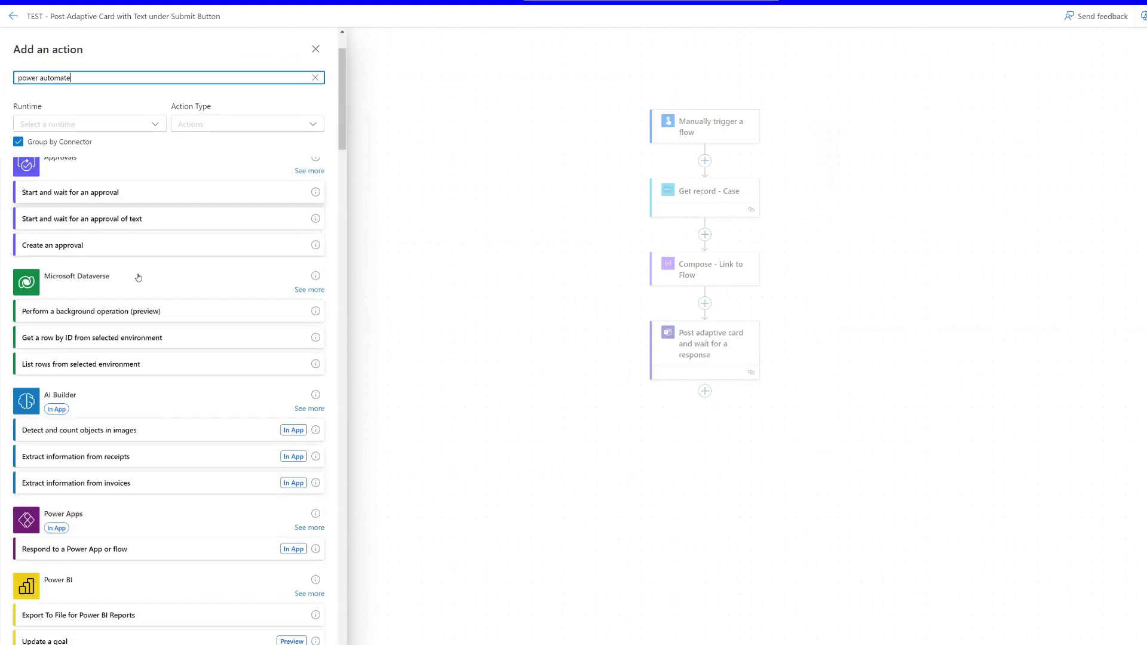
pyautogui.scroll(-12, 138, 277)
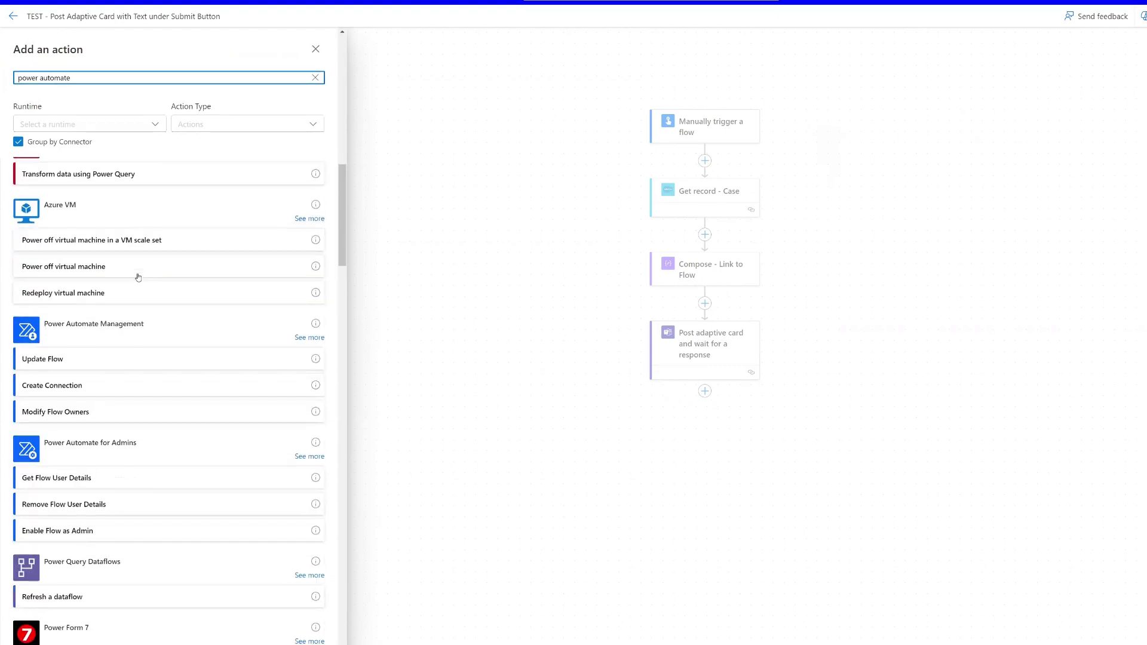
pyautogui.scroll(-1, 138, 277)
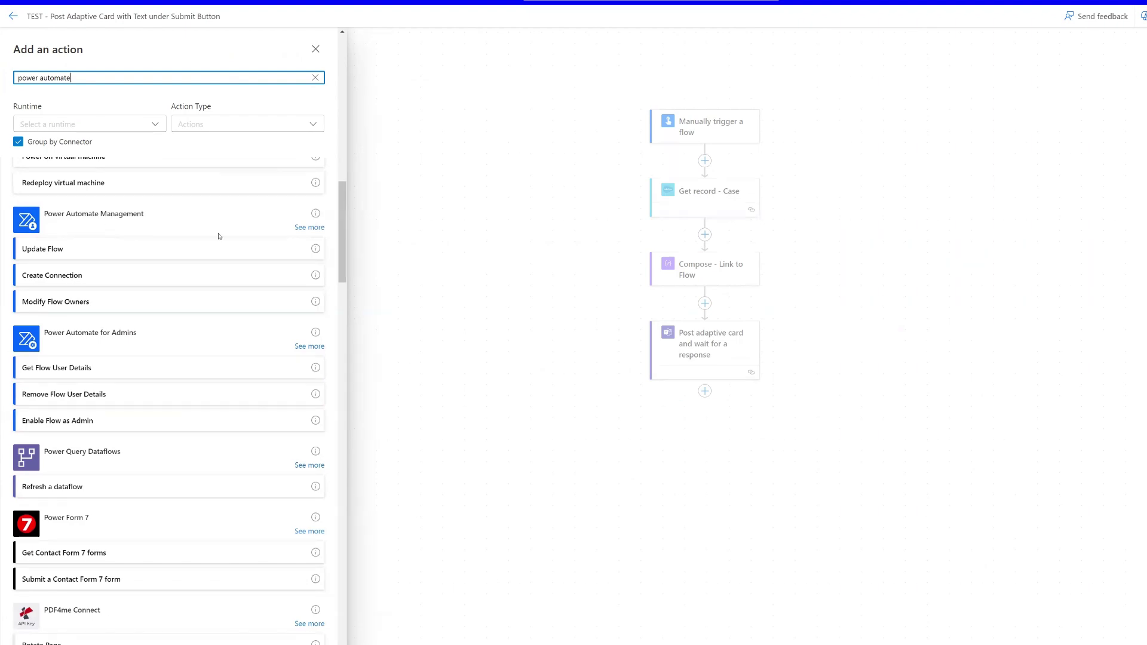
pyautogui.click(308, 228)
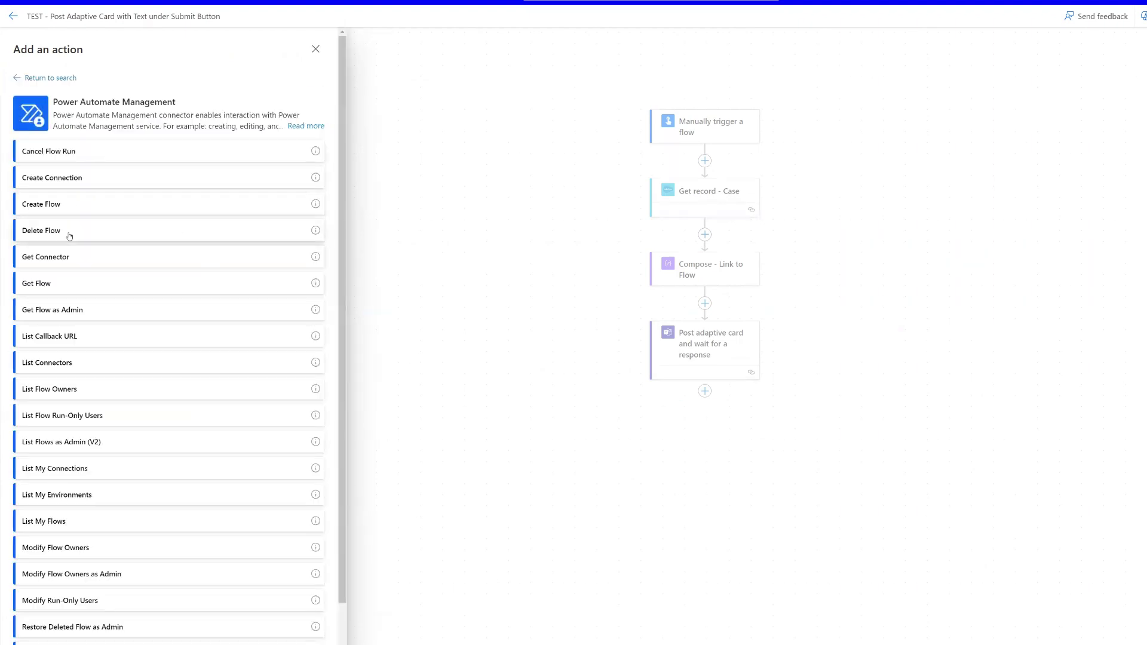
pyautogui.click(67, 285)
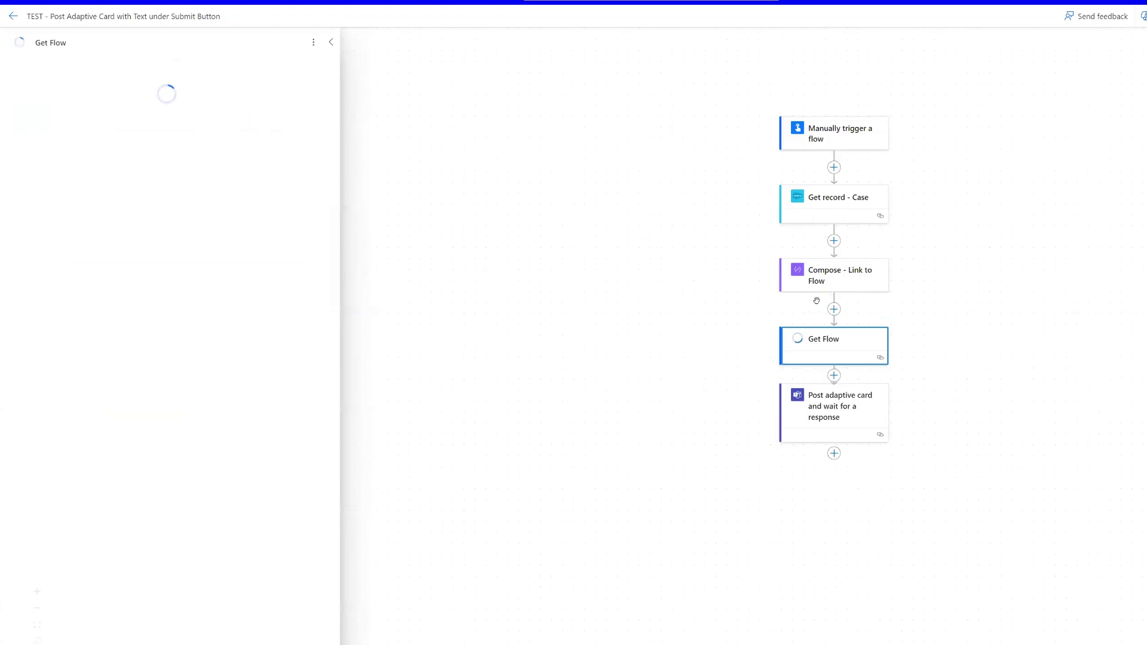
# Point Get Flow at LogRhythm (default) and the TEST adaptive card flow, renaming it 'Get Flow - This Flow'
pyautogui.click(209, 127)
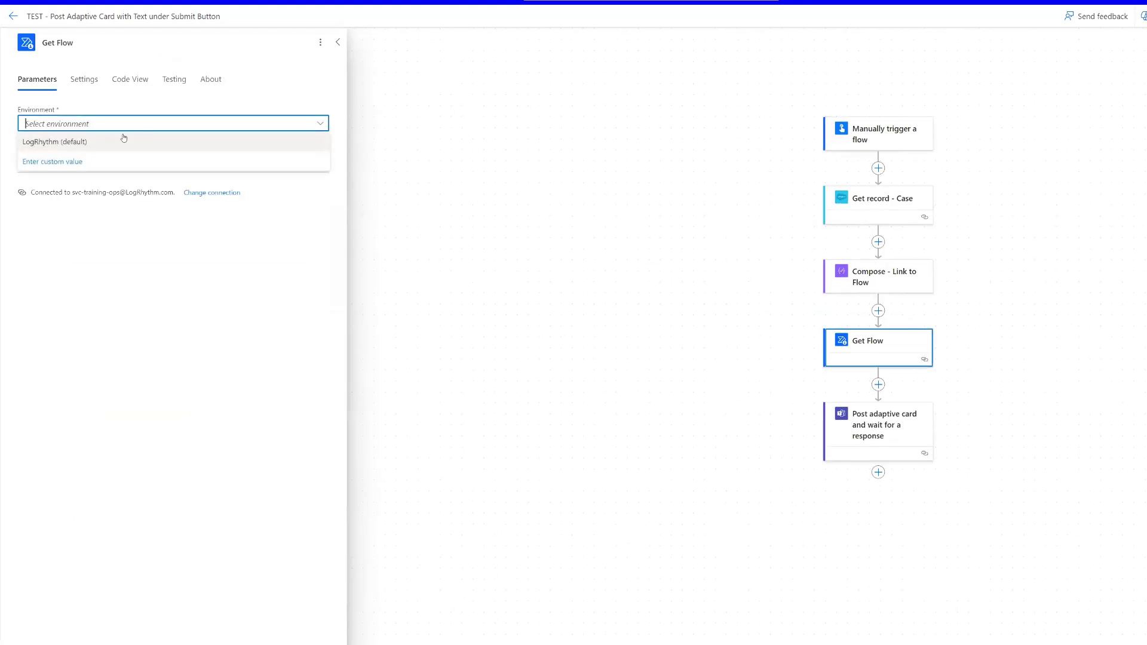
pyautogui.click(71, 142)
pyautogui.click(78, 157)
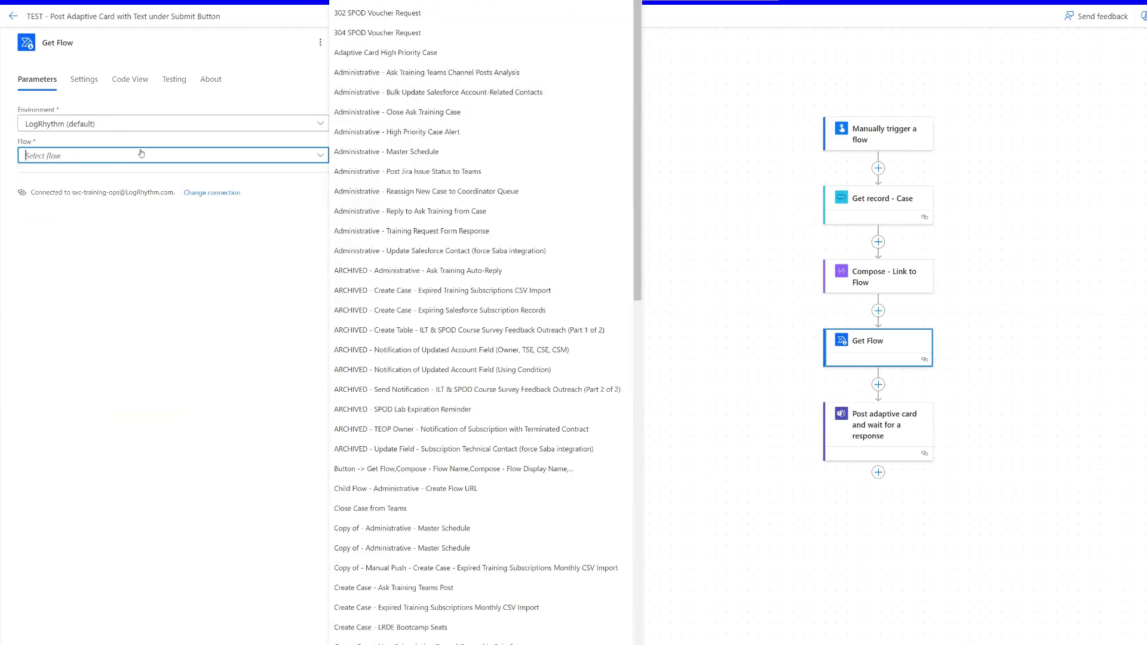
pyautogui.write('test')
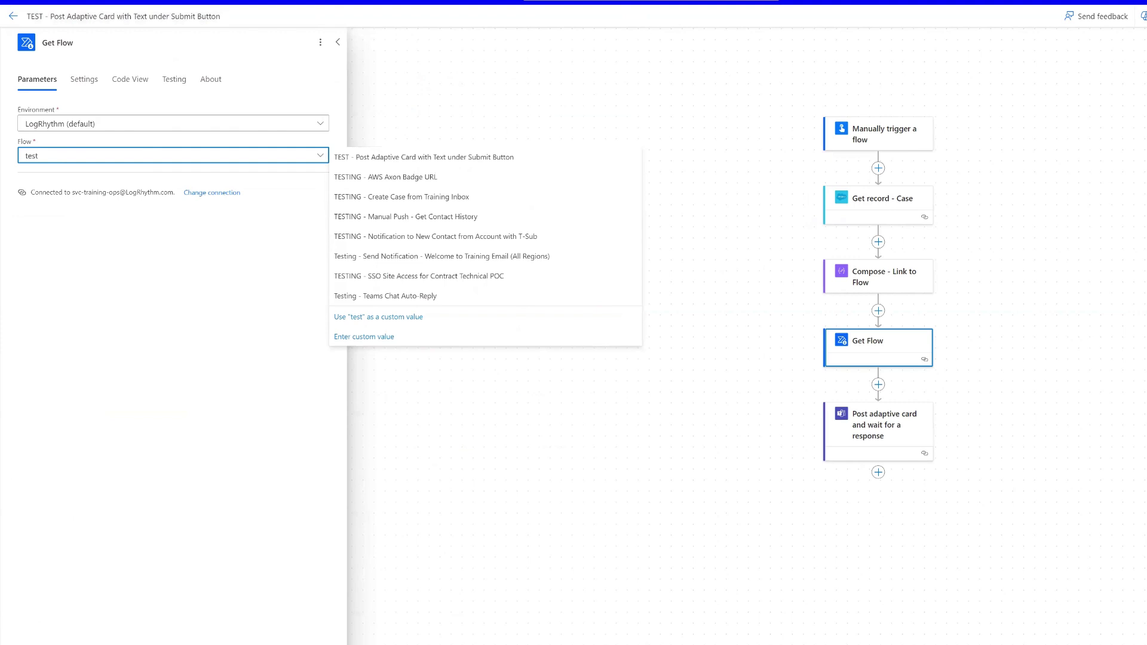
pyautogui.click(444, 161)
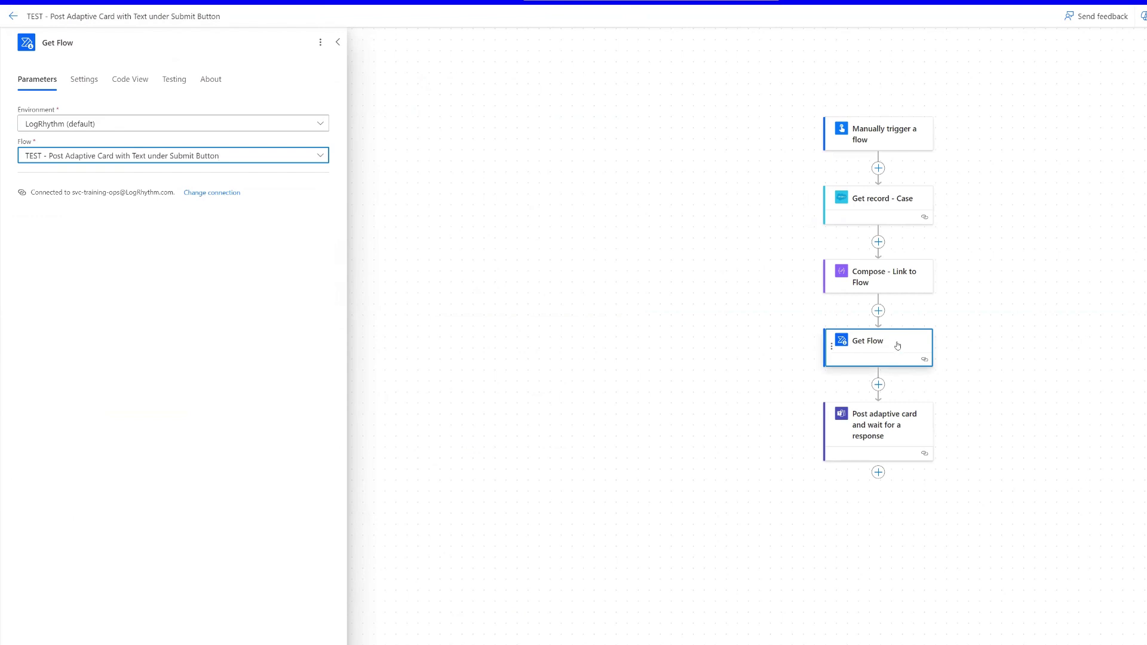
pyautogui.click(90, 41)
pyautogui.write('- ')
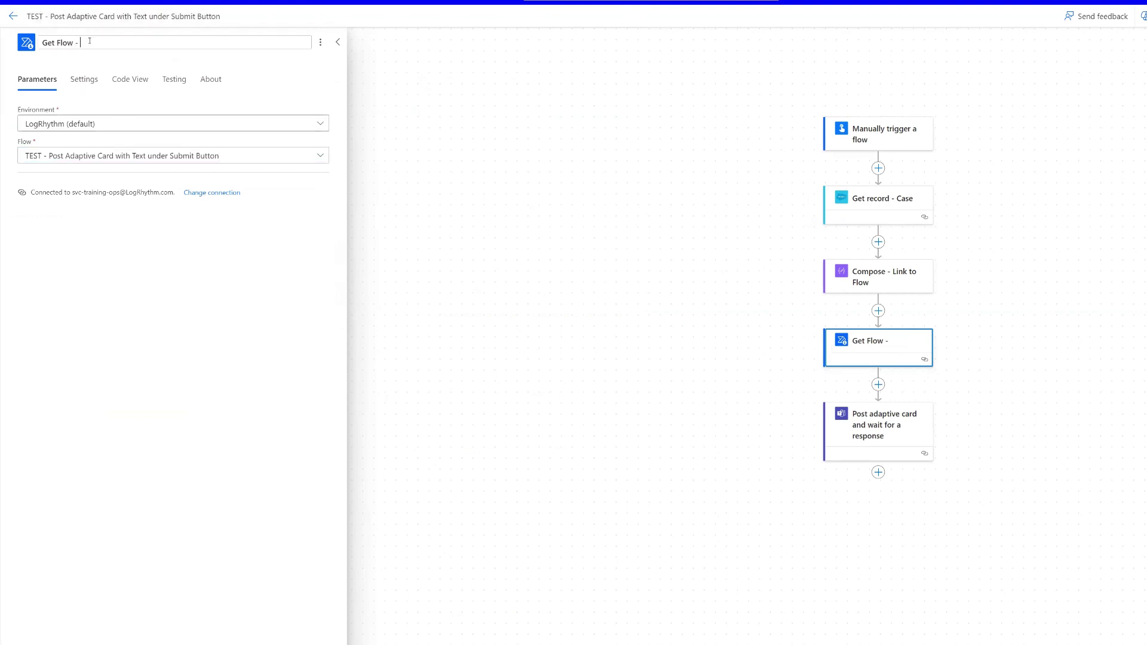
pyautogui.write('This Flow')
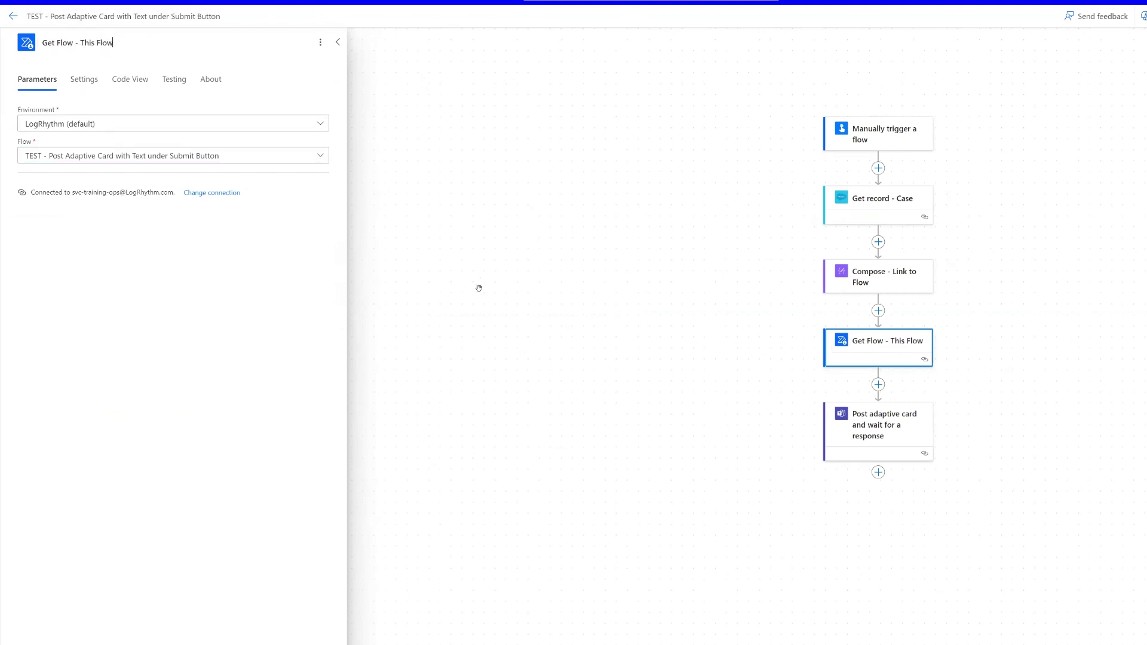
# Close the footer link label with ']' and insert Get Flow's Flow Display Name into it
pyautogui.click(896, 436)
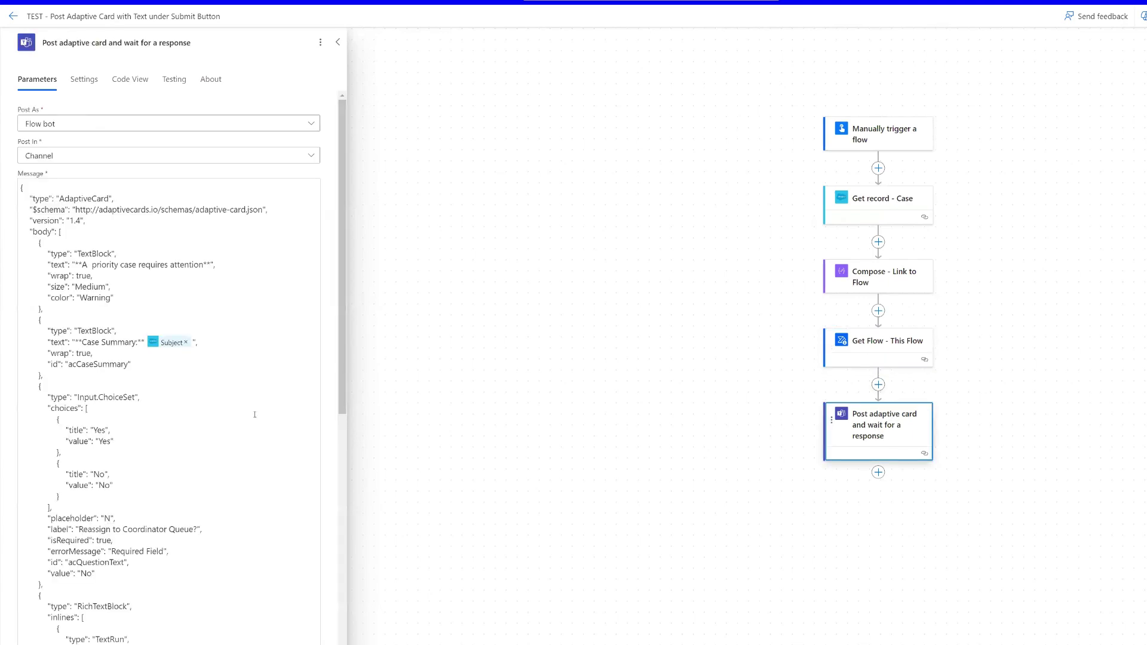
pyautogui.scroll(-5, 254, 415)
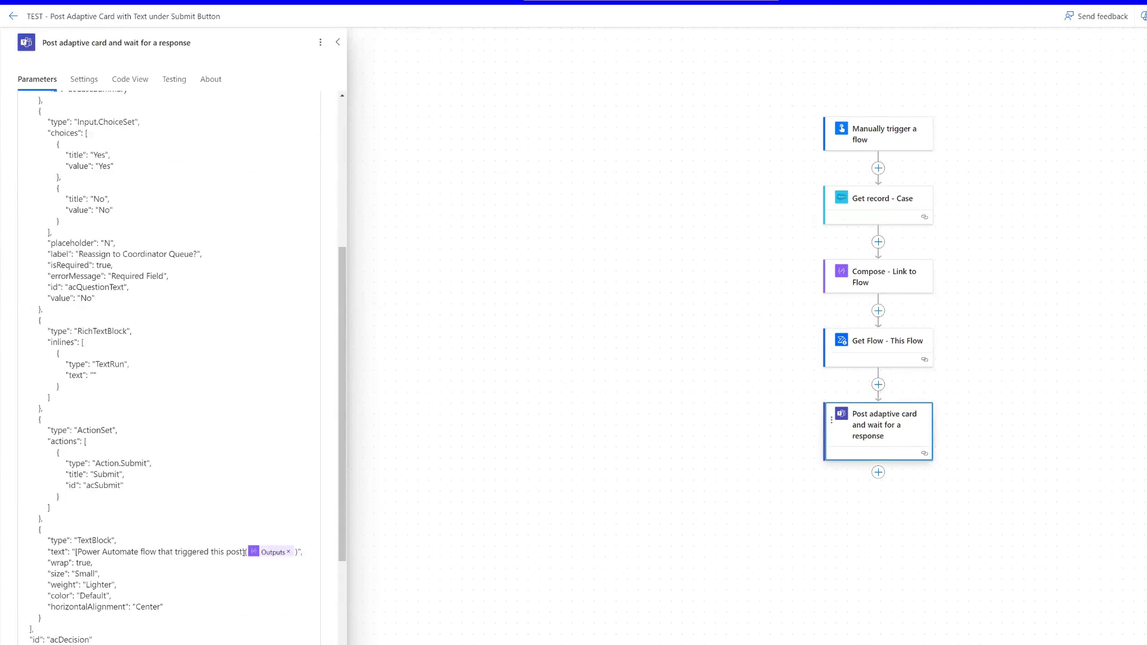
pyautogui.moveTo(244, 552); pyautogui.dragTo(82, 552)
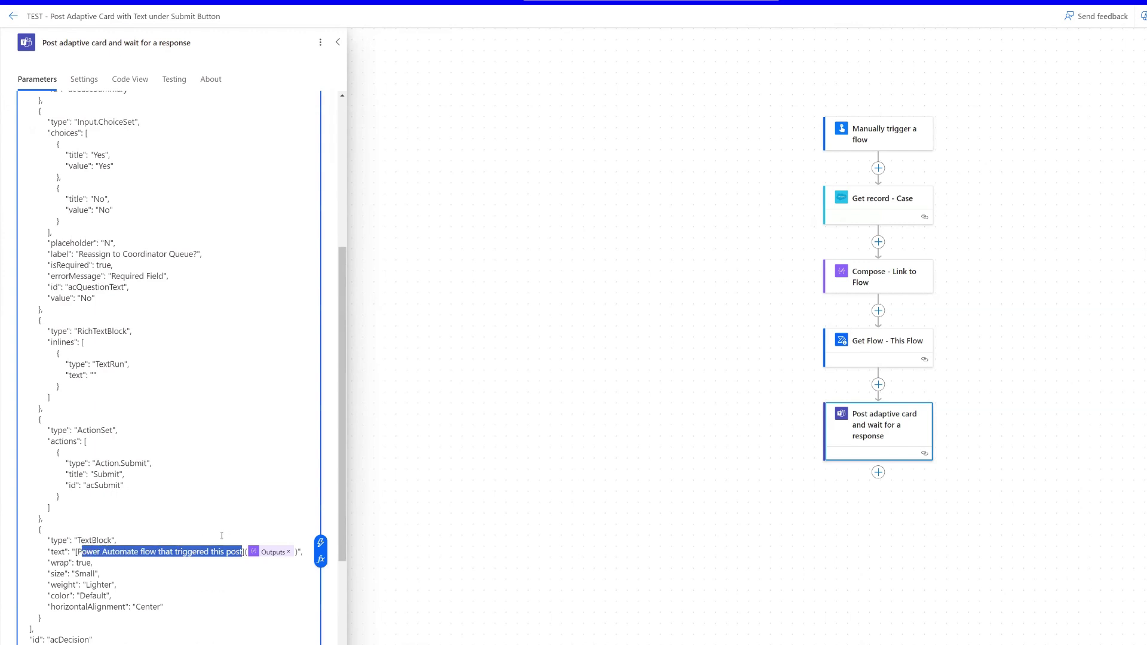
pyautogui.click(242, 551)
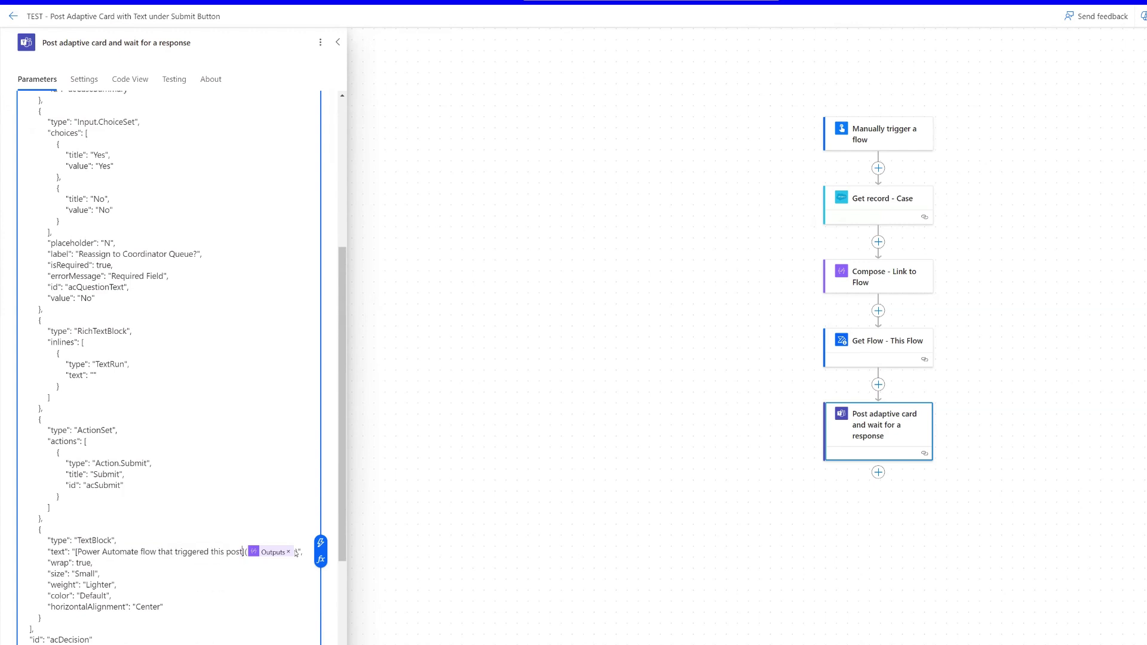
pyautogui.write(']')
pyautogui.click(320, 542)
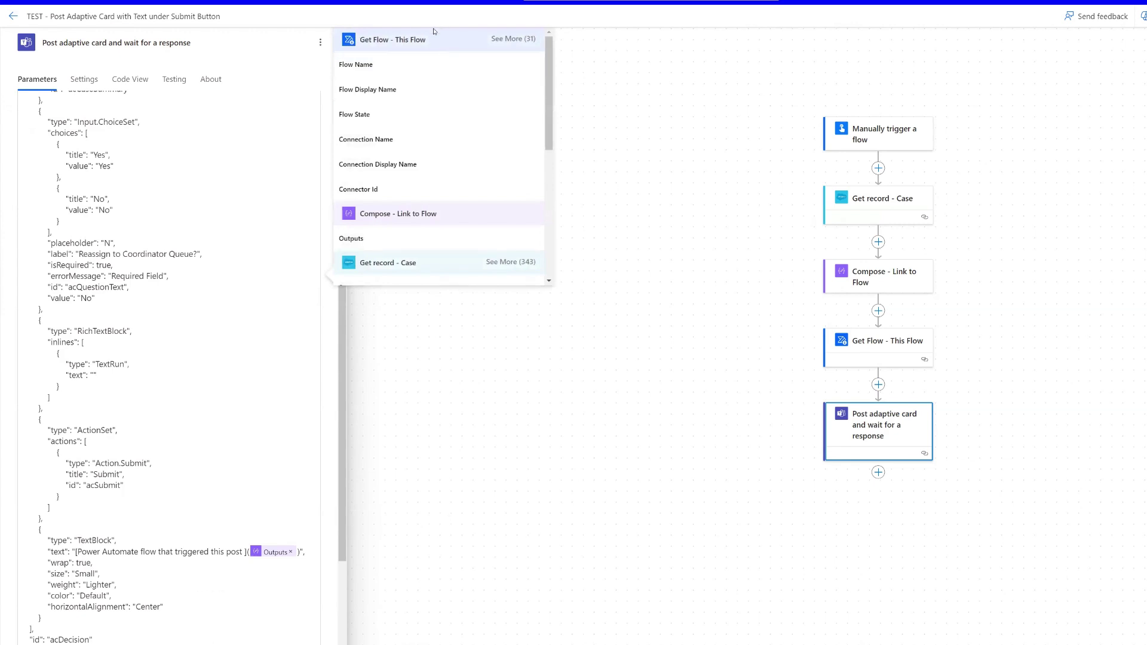
pyautogui.click(367, 90)
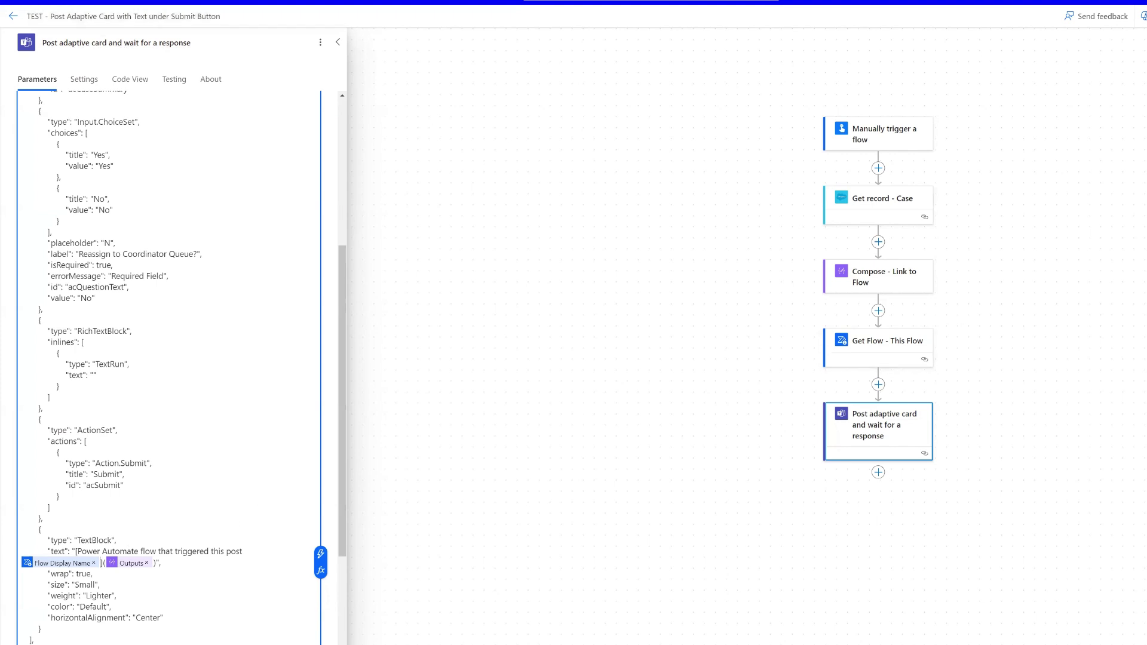
# Save the flow and view the new Teams card whose footer names the TEST flow
pyautogui.hotkey('ctrl', 's')
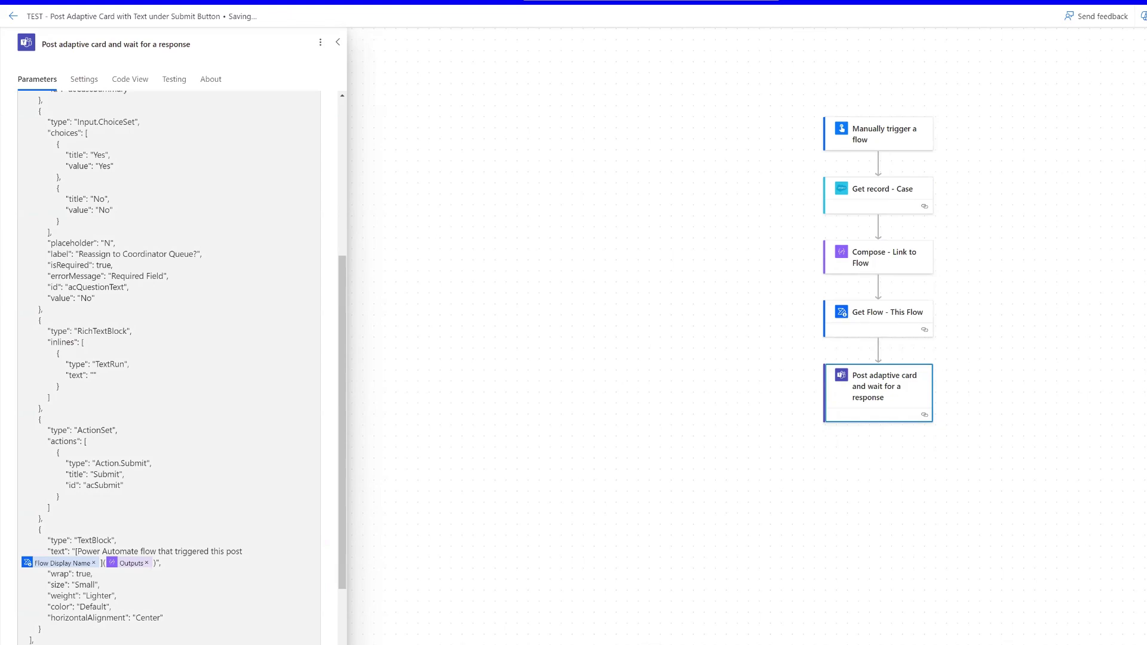
pyautogui.hotkey('alt', 'Tab')
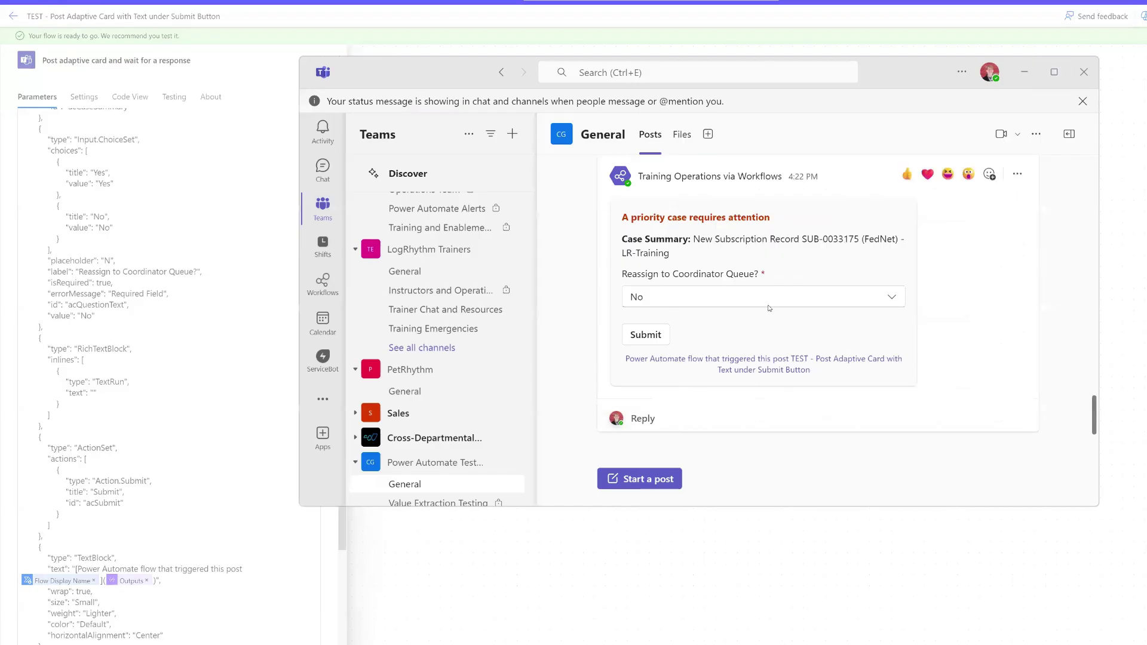